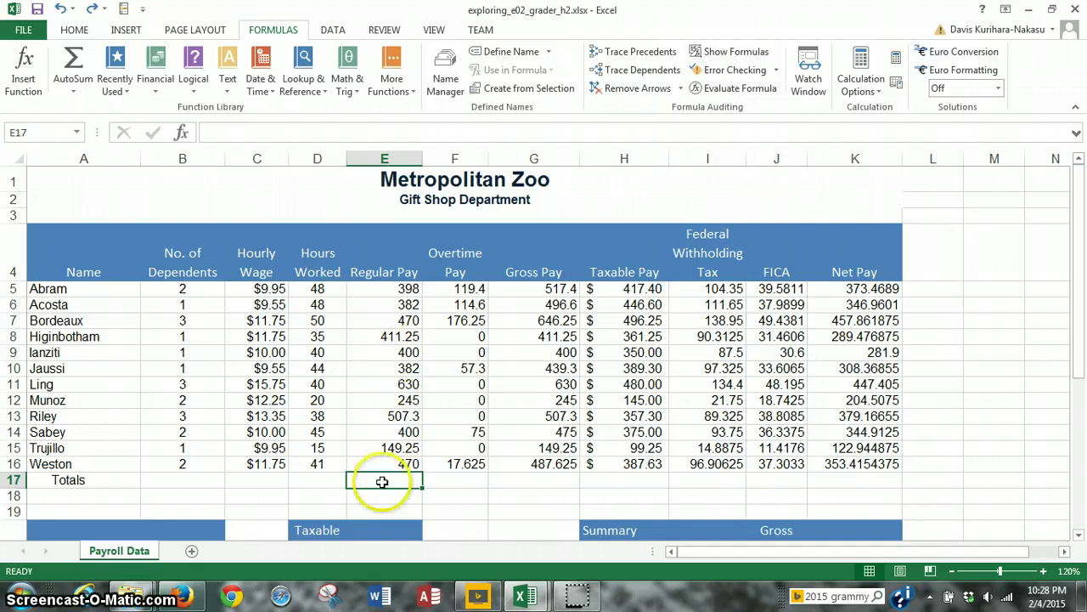
Step: Enter =SUM(E5:E16) in E17 and fill it right through K17 for Net Pay
{"action": "left_click", "coordinate": [854, 479]}
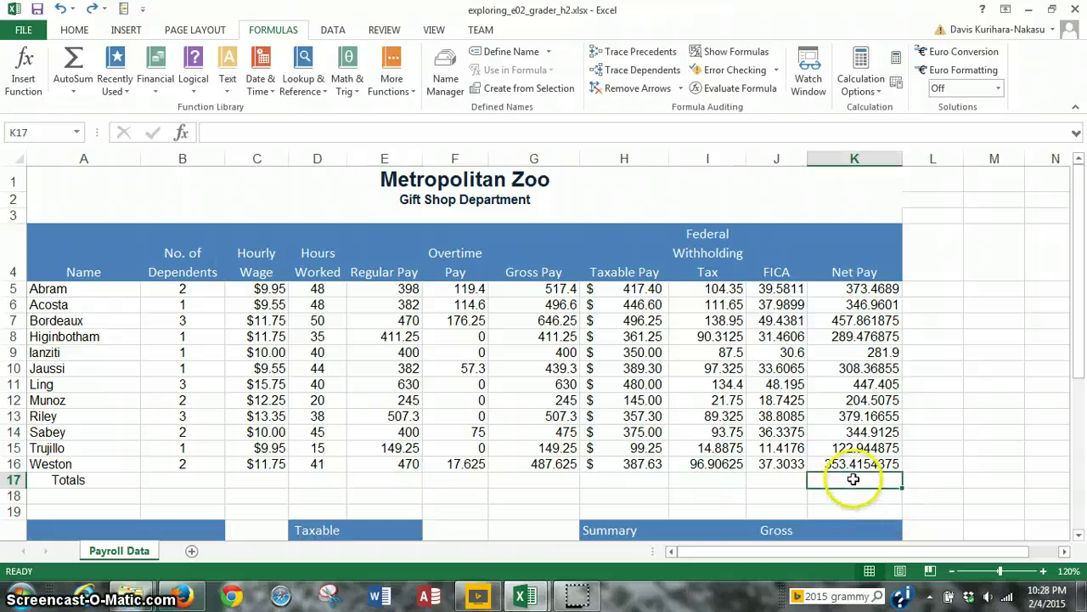
{"action": "left_click", "coordinate": [384, 482]}
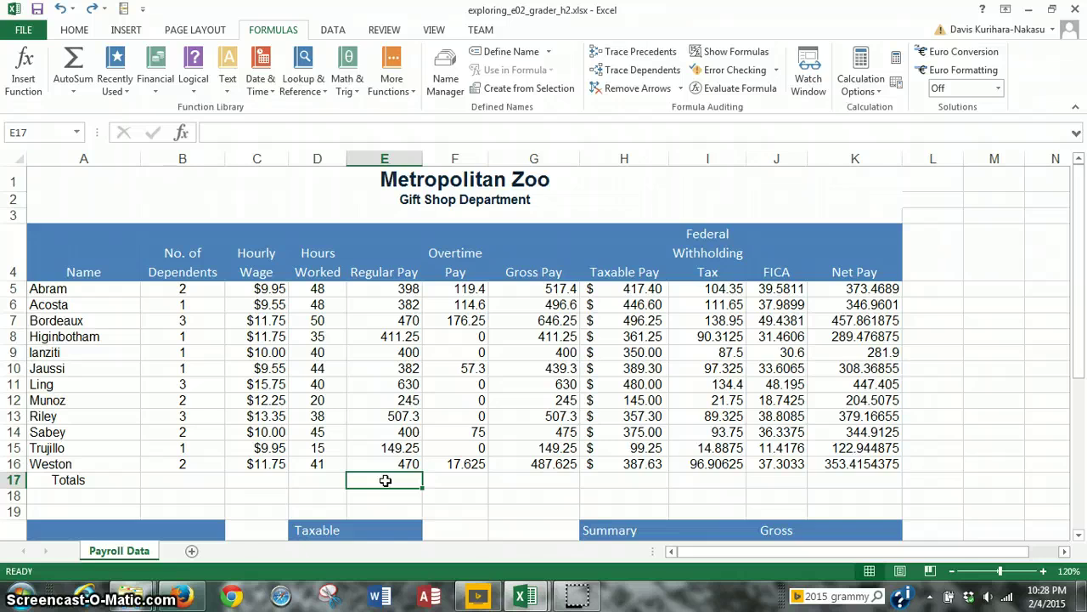
{"action": "type", "text": "="}
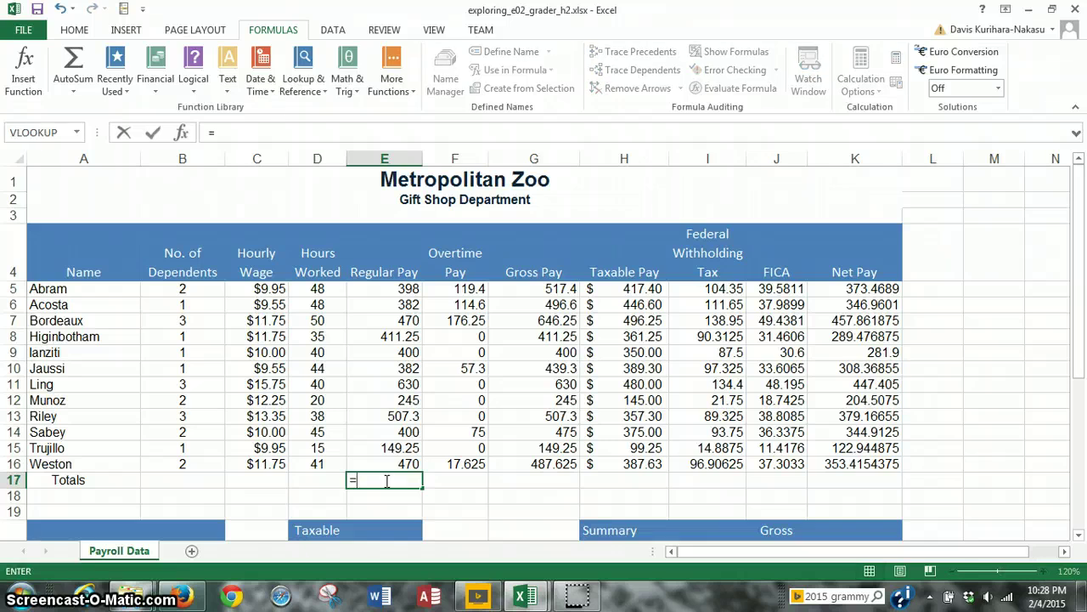
{"action": "type", "text": "SU"}
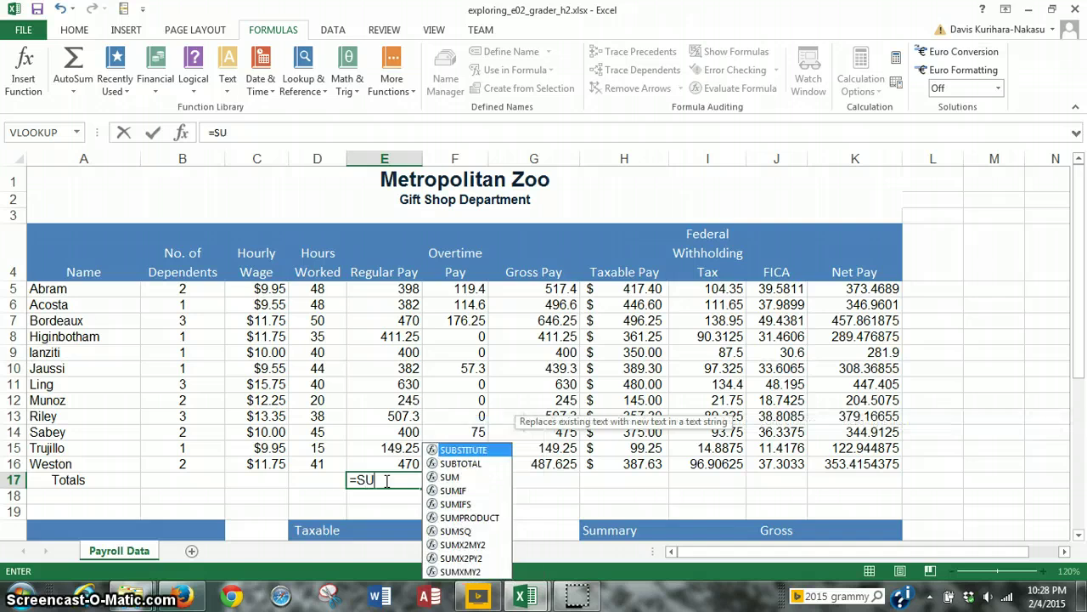
{"action": "type", "text": "M"}
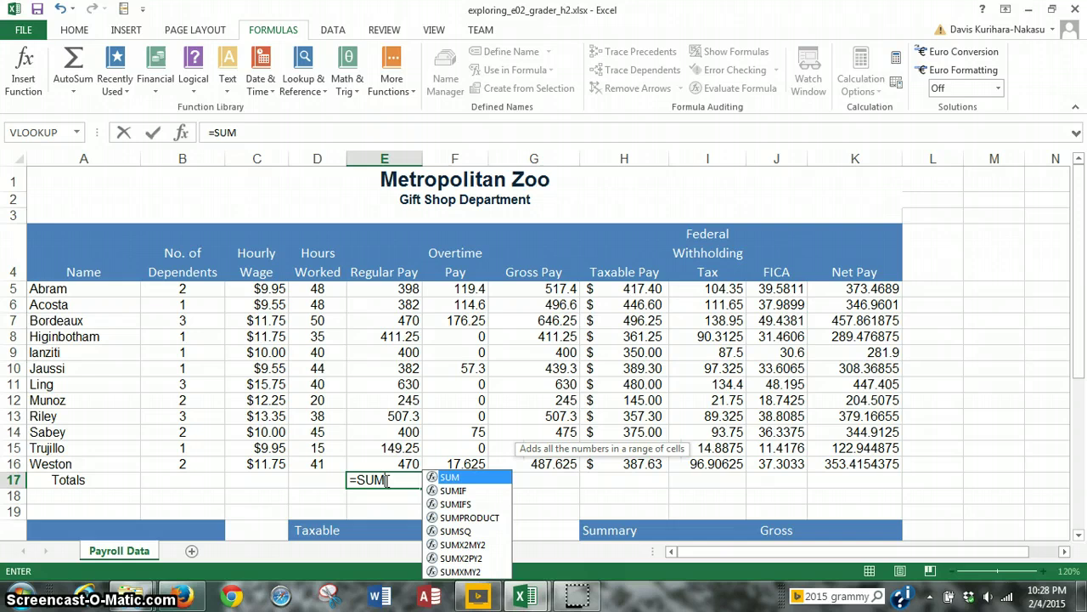
{"action": "type", "text": "("}
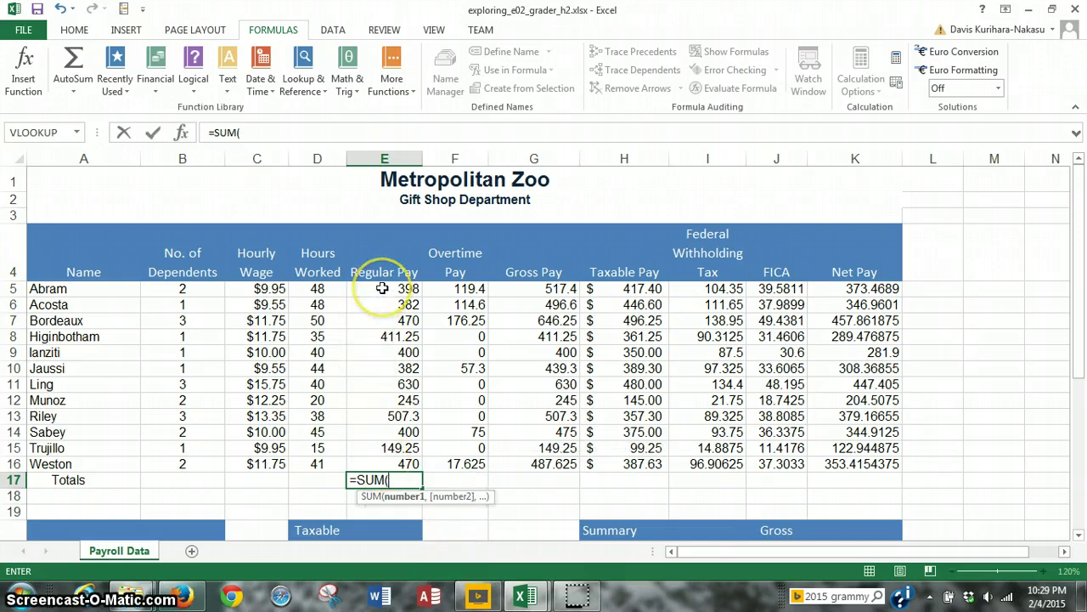
{"action": "left_click_drag", "start_coordinate": [382, 288], "coordinate": [386, 459]}
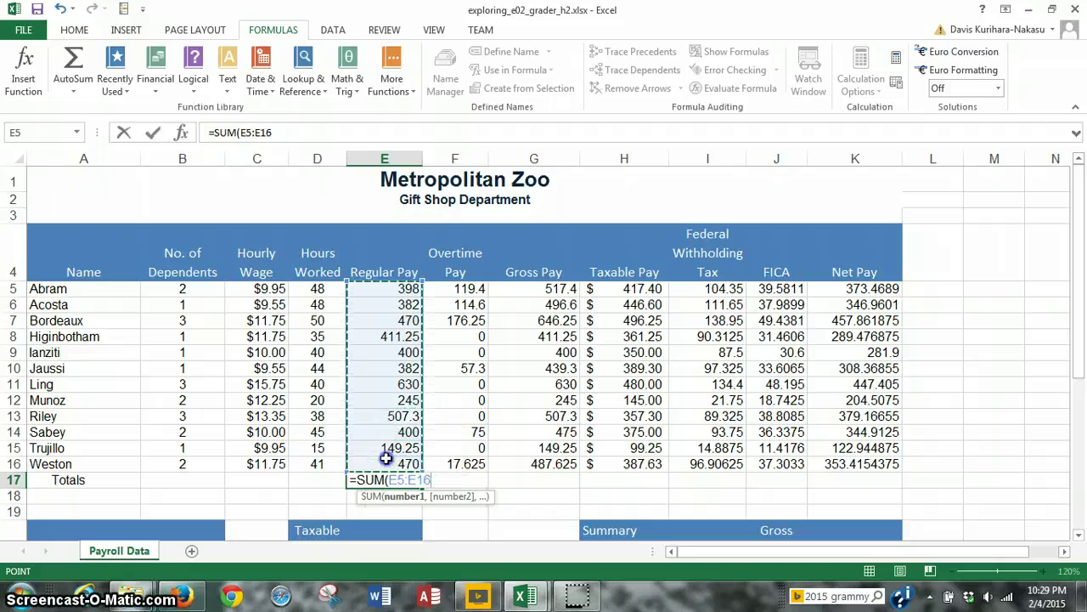
{"action": "type", "text": ")"}
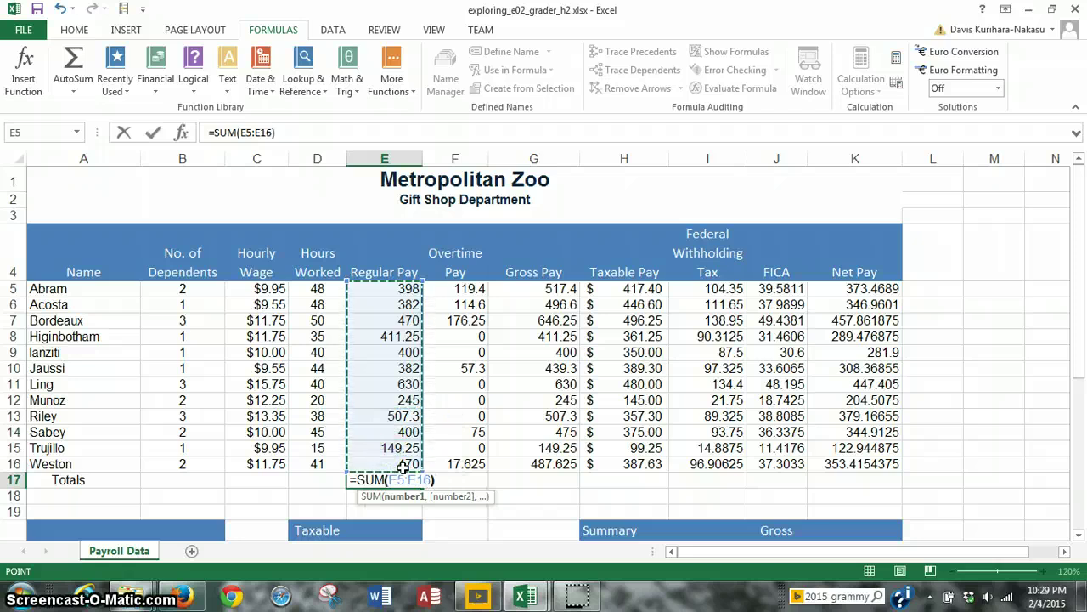
{"action": "key", "text": "Return"}
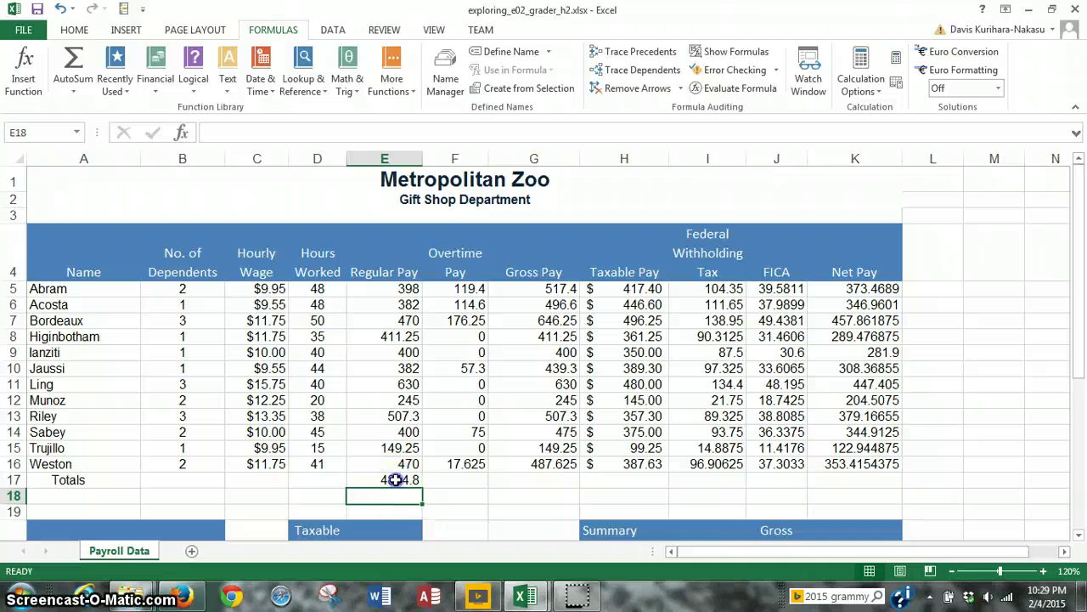
{"action": "left_click", "coordinate": [395, 480]}
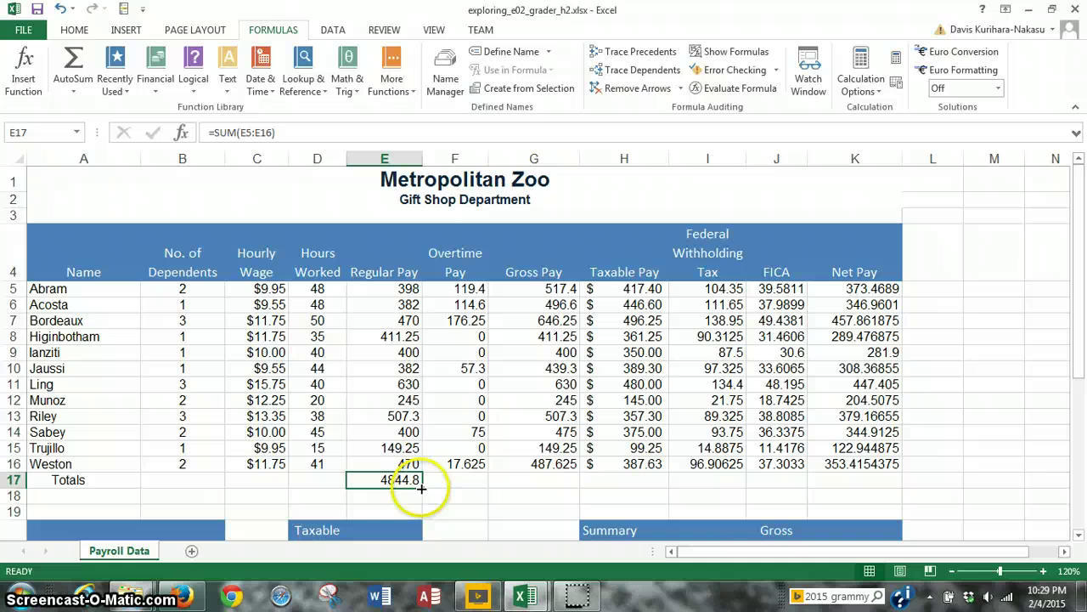
{"action": "left_click_drag", "start_coordinate": [421, 489], "coordinate": [853, 479]}
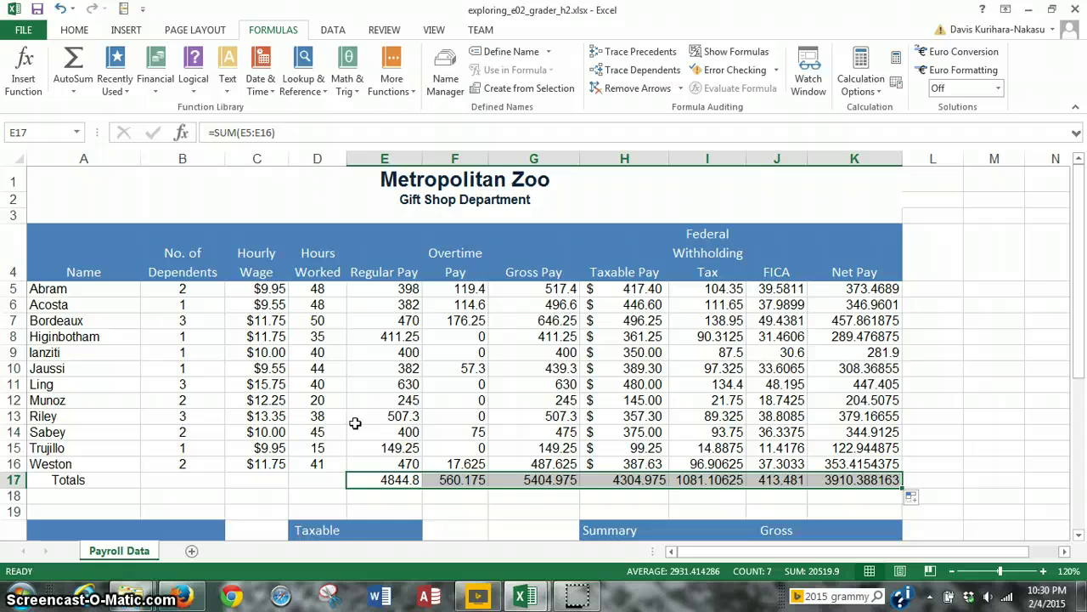
Step: Apply Accounting number format to the Hourly Wage cells C5:C16
{"action": "left_click", "coordinate": [258, 289]}
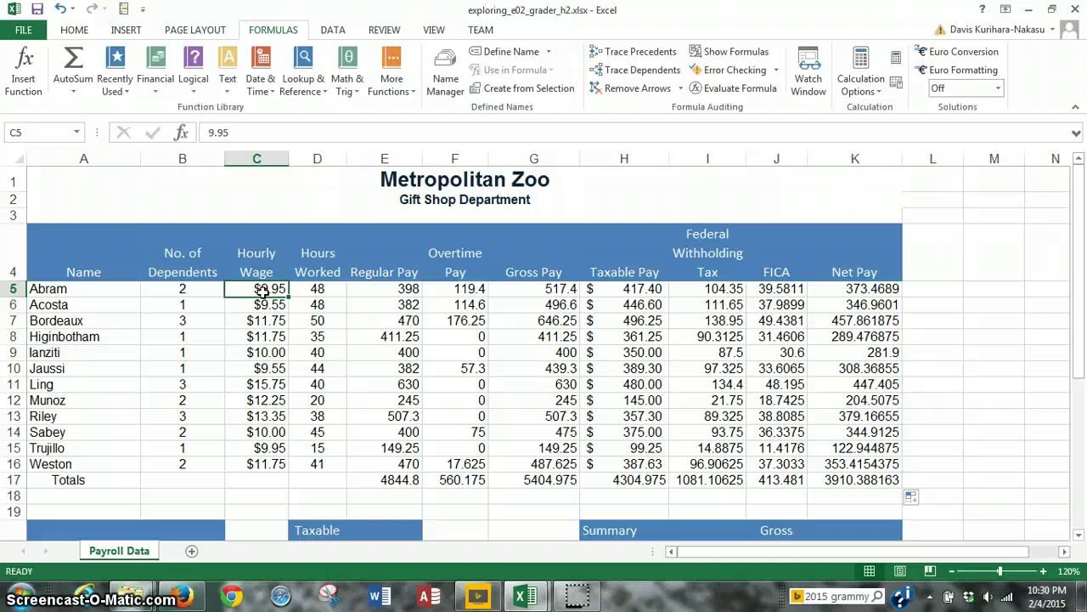
{"action": "left_click_drag", "start_coordinate": [263, 290], "coordinate": [281, 463]}
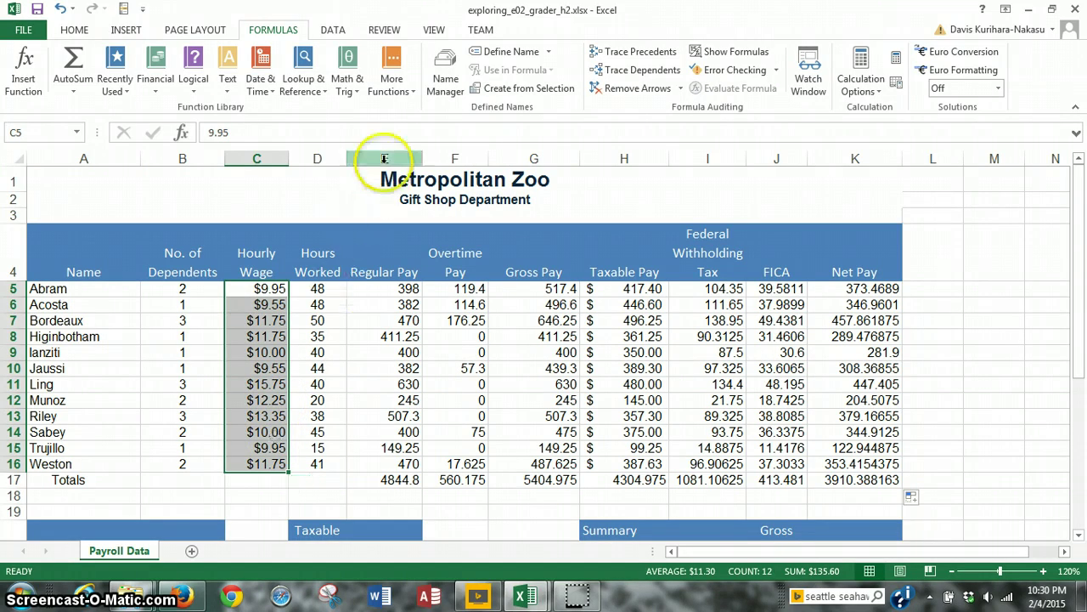
{"action": "left_click", "coordinate": [71, 32]}
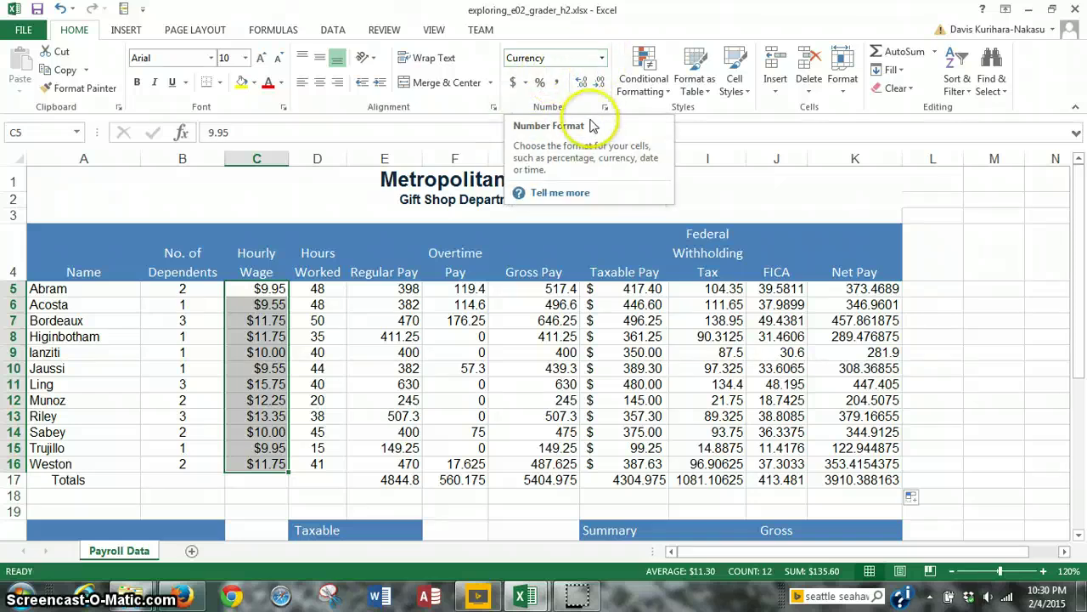
{"action": "left_click", "coordinate": [601, 58]}
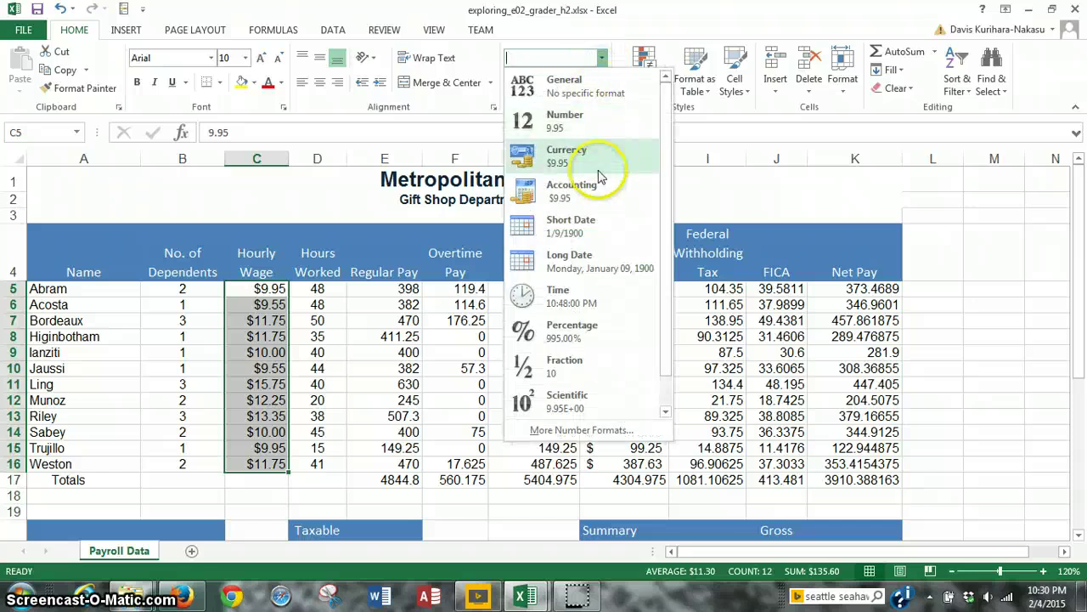
{"action": "left_click", "coordinate": [598, 199]}
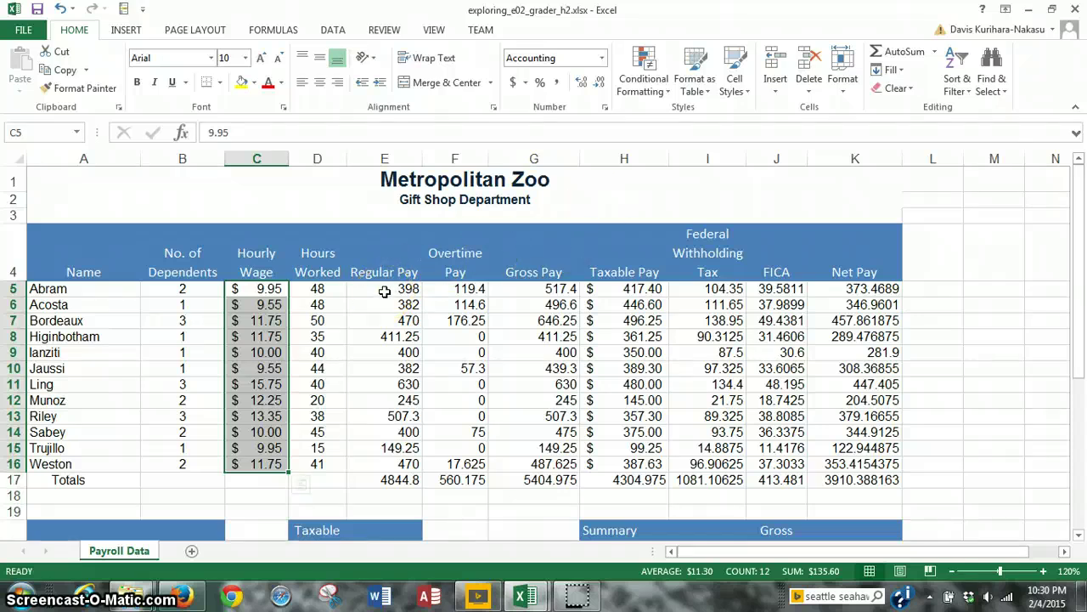
{"action": "left_click", "coordinate": [384, 292]}
Step: Format the first employee's pay figures E5:K5 as Accounting
{"action": "left_click_drag", "start_coordinate": [385, 292], "coordinate": [858, 289]}
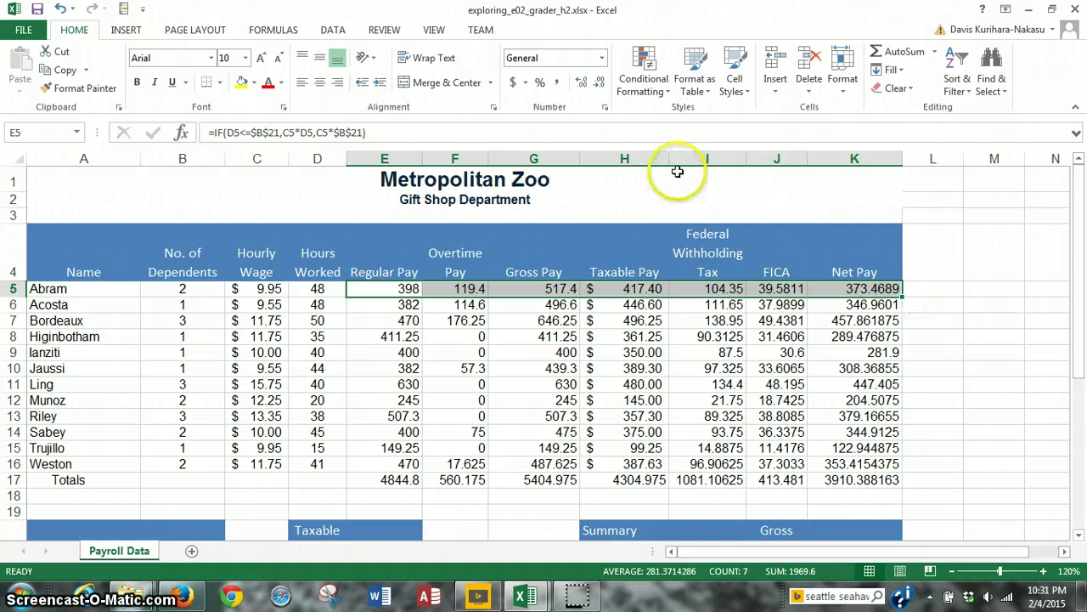
{"action": "left_click", "coordinate": [602, 58]}
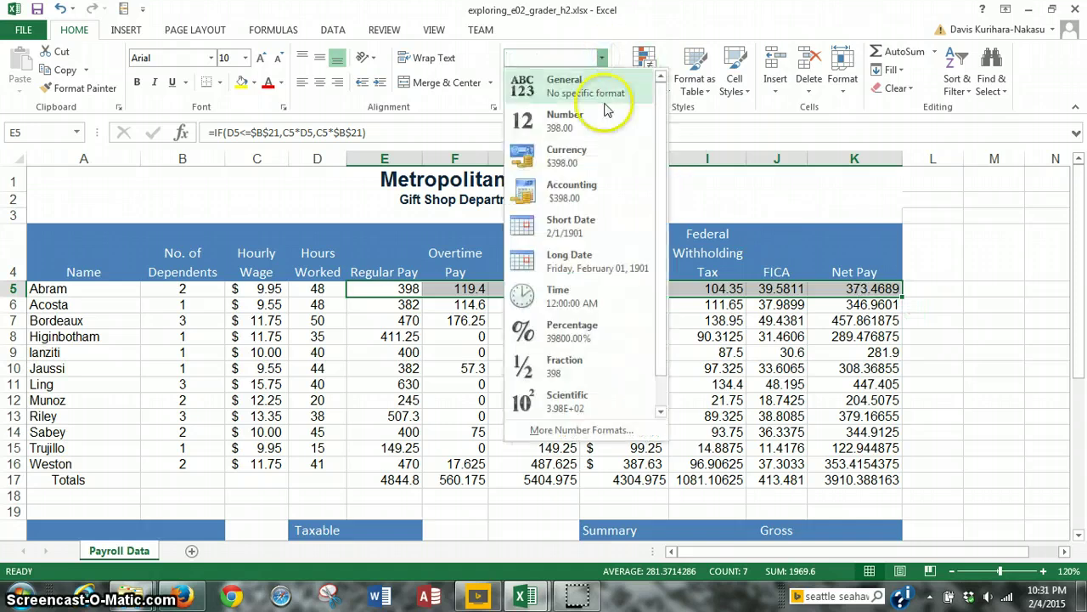
{"action": "left_click", "coordinate": [592, 202]}
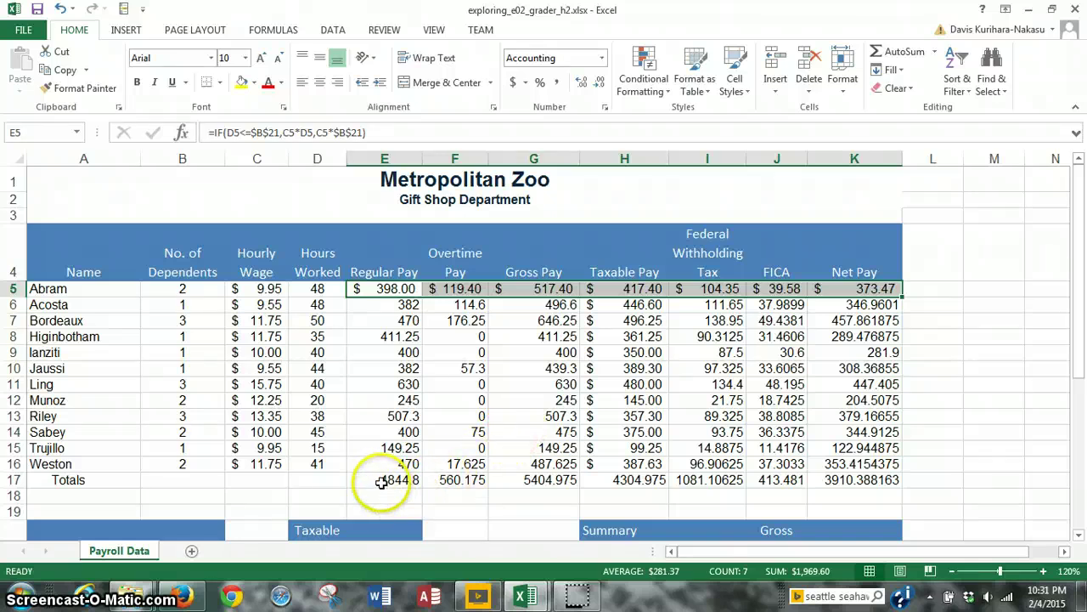
Step: Format the Totals row E17:K17 as Accounting
{"action": "left_click_drag", "start_coordinate": [381, 481], "coordinate": [841, 481]}
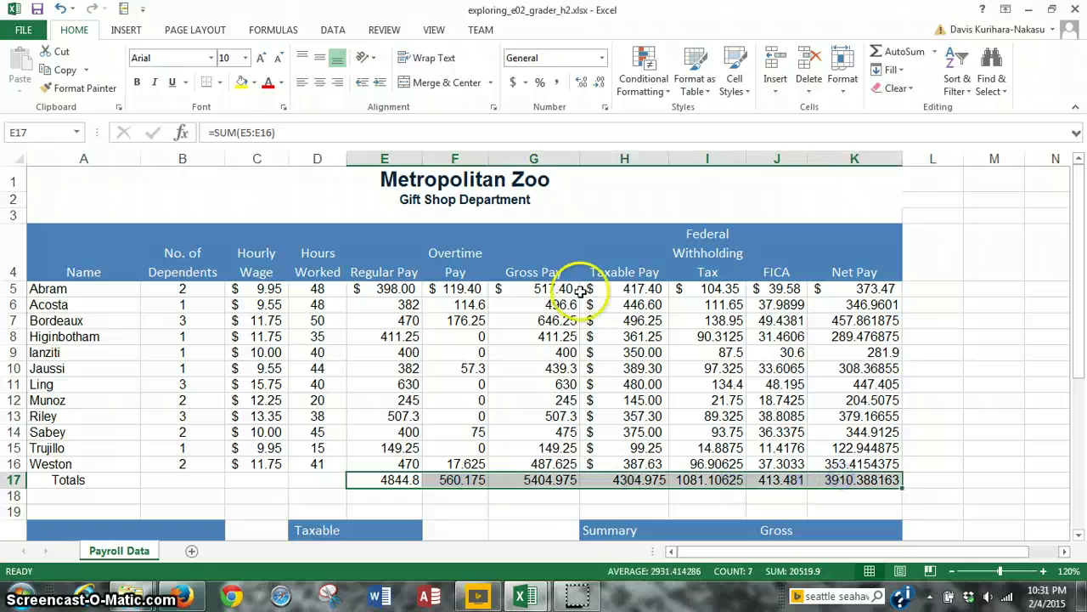
{"action": "left_click", "coordinate": [602, 60]}
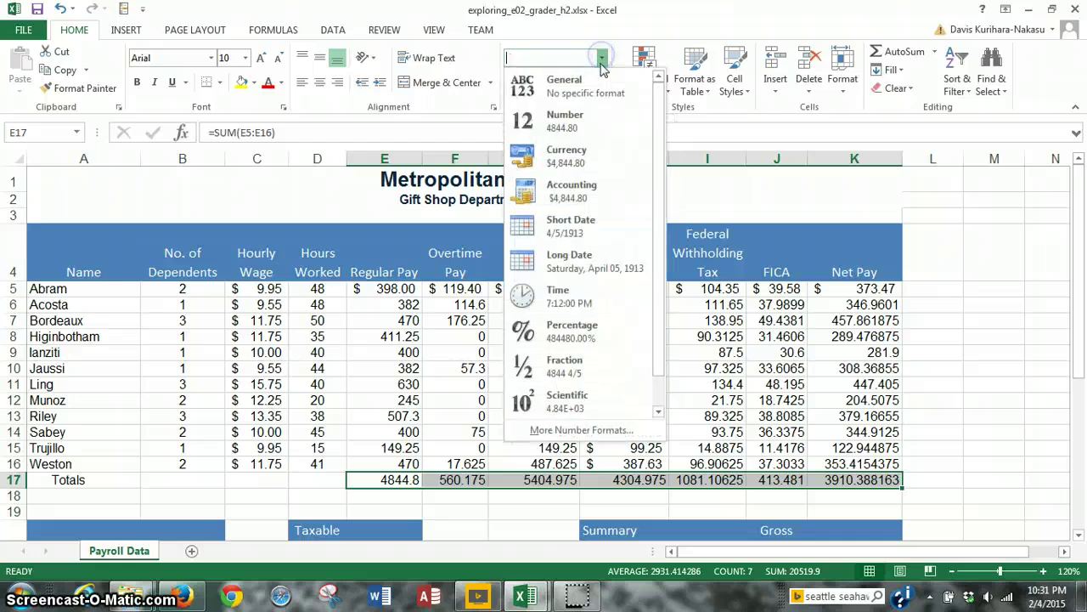
{"action": "left_click", "coordinate": [571, 189]}
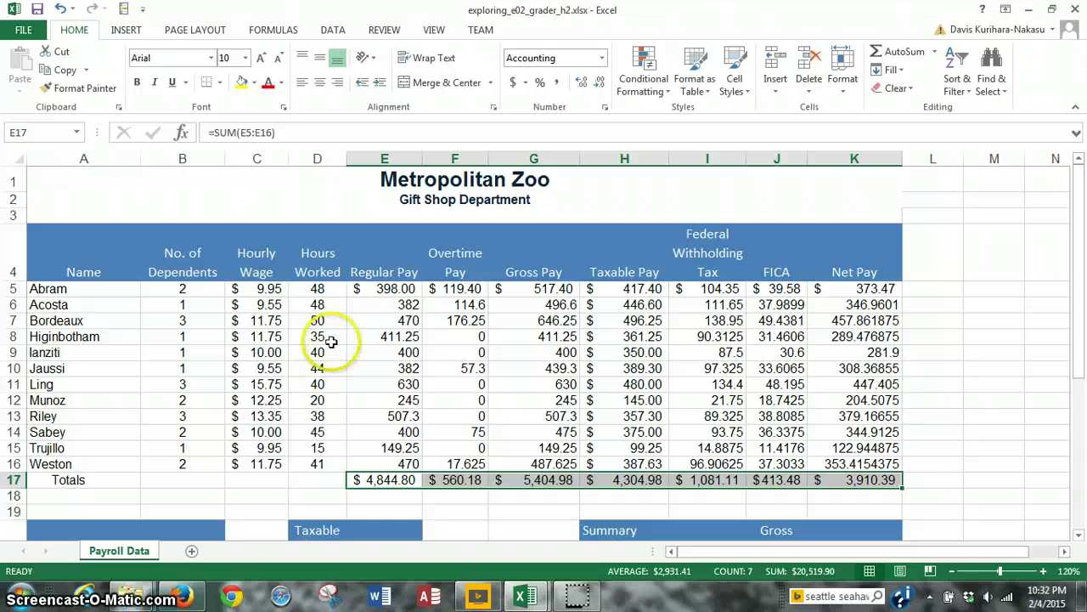
Step: Apply Comma Style to the pay figures E6:K16
{"action": "left_click", "coordinate": [371, 305]}
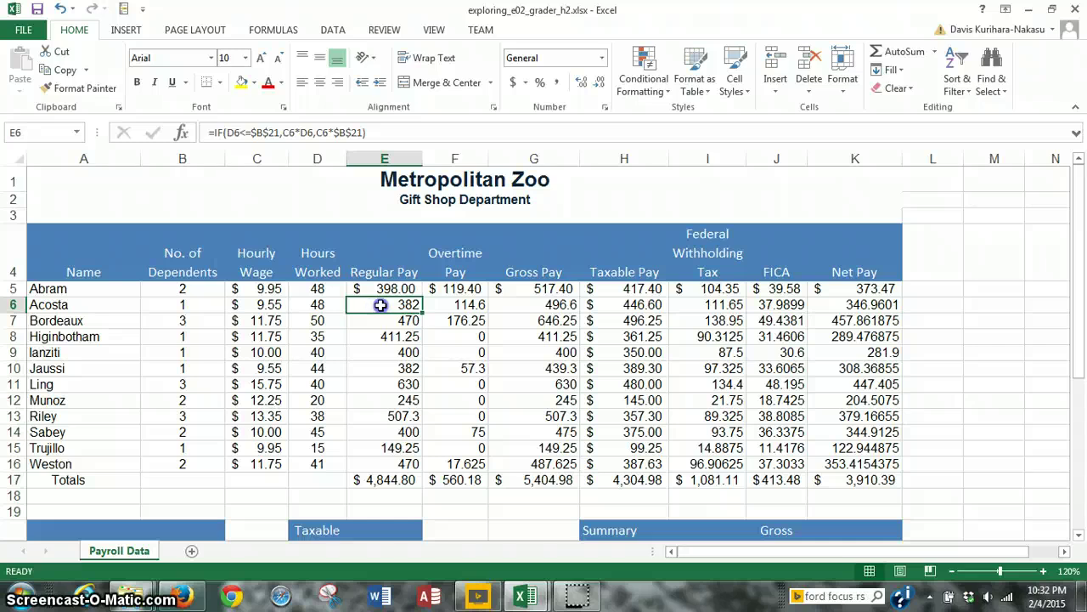
{"action": "left_click_drag", "start_coordinate": [381, 304], "coordinate": [864, 459]}
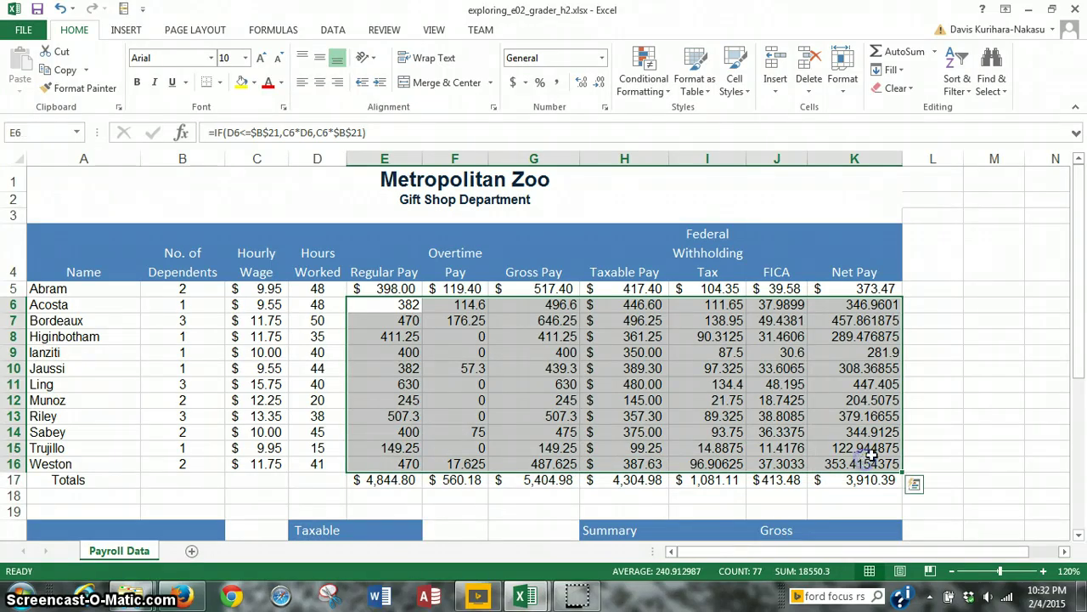
{"action": "left_click", "coordinate": [557, 83]}
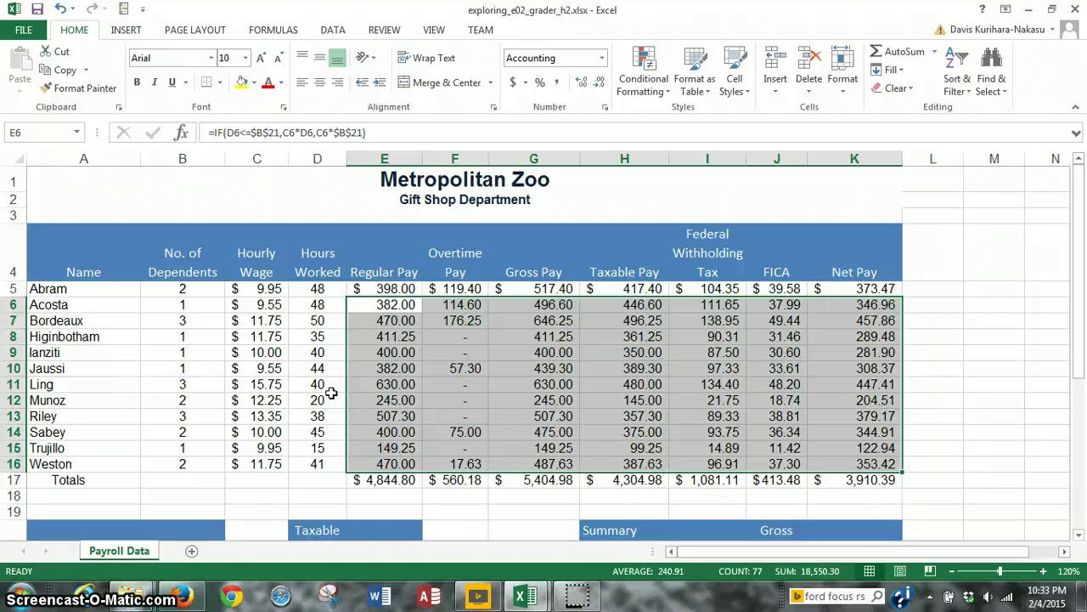
Step: Underline Weston's hourly wage C16 and pay figures E16 through K16
{"action": "left_click", "coordinate": [259, 448]}
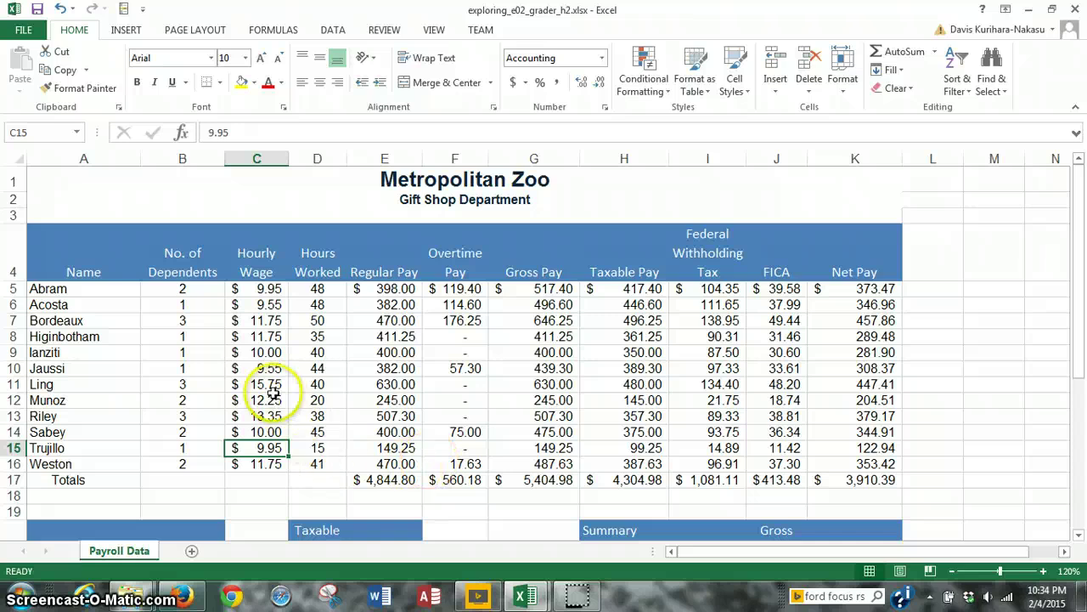
{"action": "left_click", "coordinate": [244, 469]}
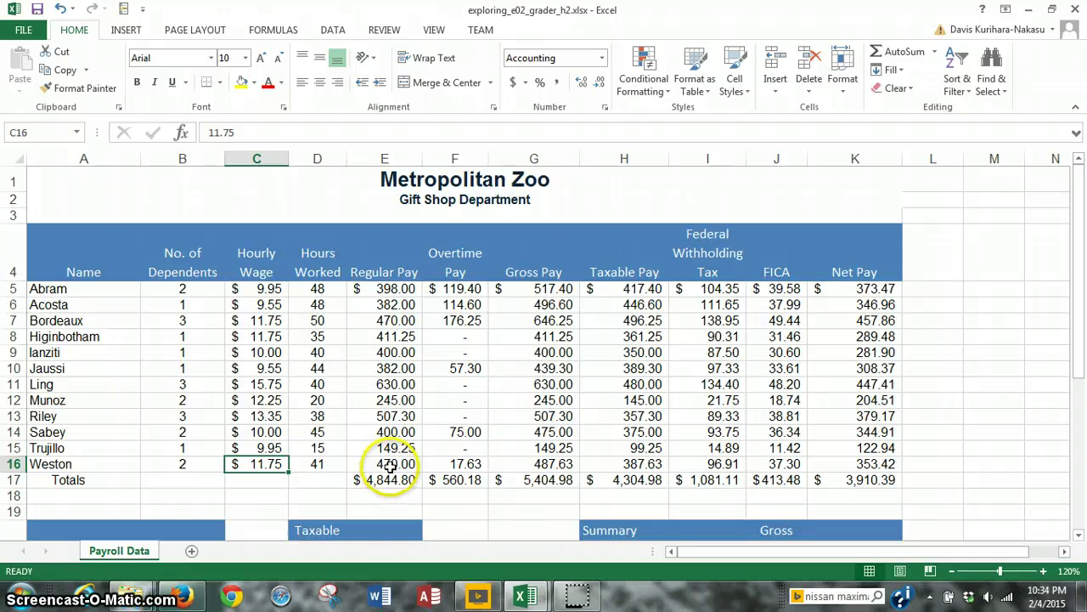
{"action": "left_click", "coordinate": [390, 466], "text": "ctrl"}
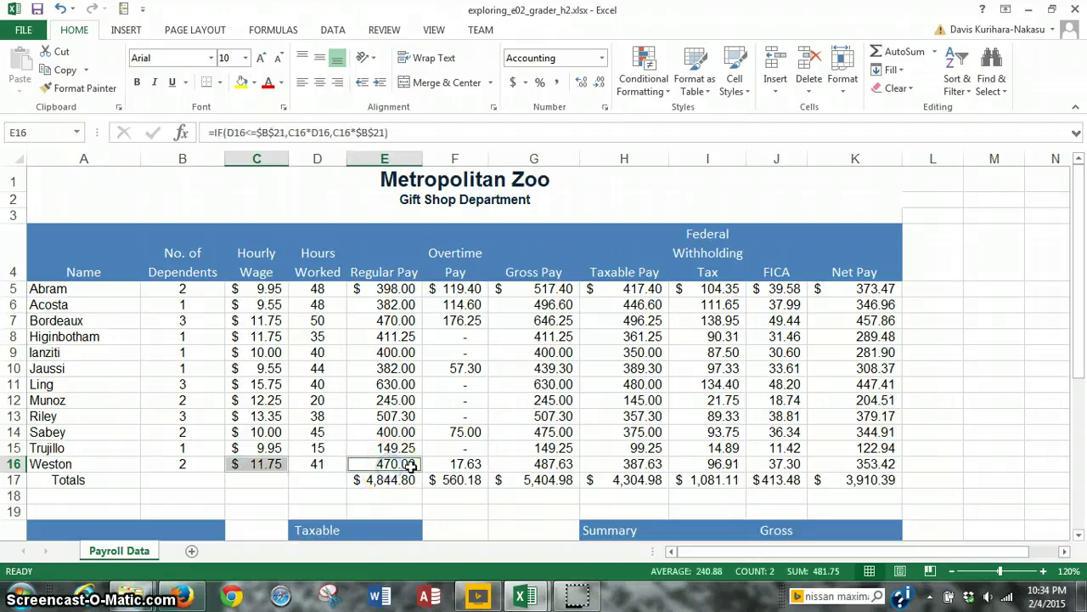
{"action": "left_click", "coordinate": [467, 464], "text": "ctrl"}
{"action": "left_click", "coordinate": [544, 464], "text": "ctrl"}
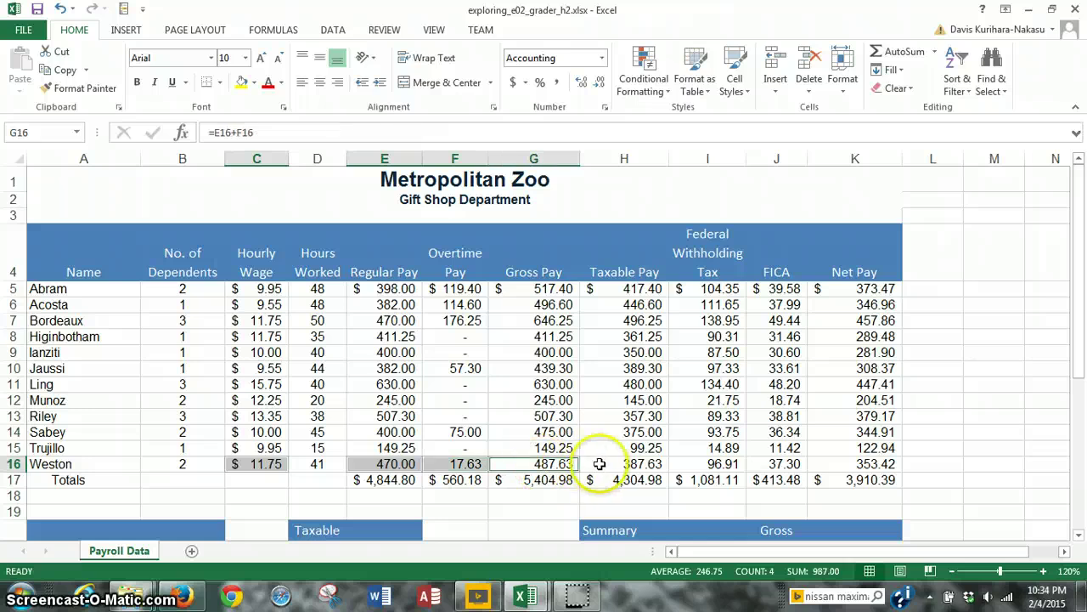
{"action": "left_click", "coordinate": [626, 464], "text": "ctrl"}
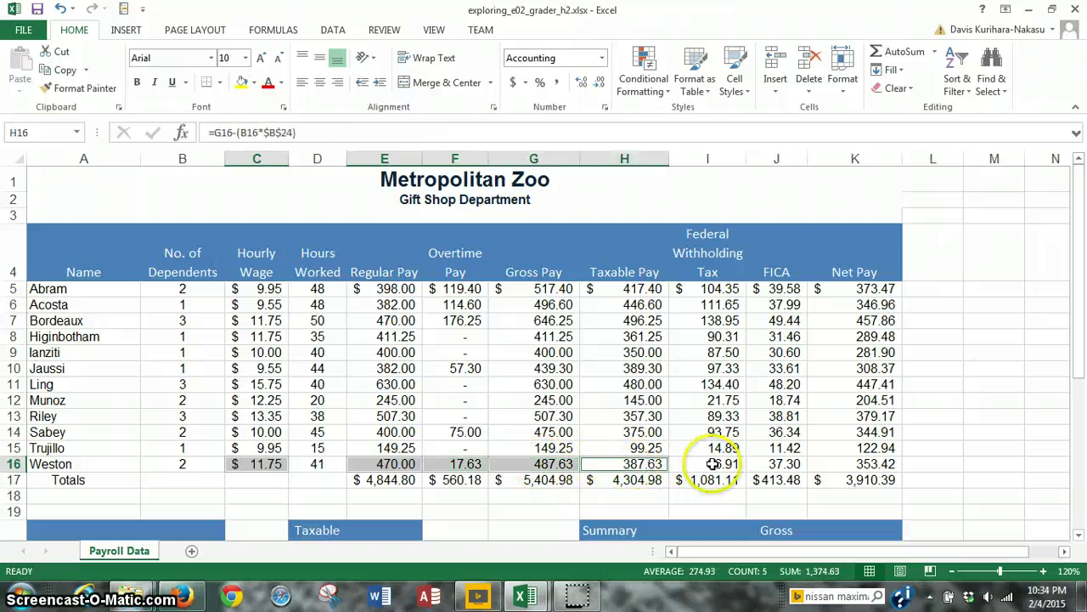
{"action": "left_click", "coordinate": [713, 464], "text": "ctrl"}
{"action": "left_click", "coordinate": [777, 463], "text": "ctrl"}
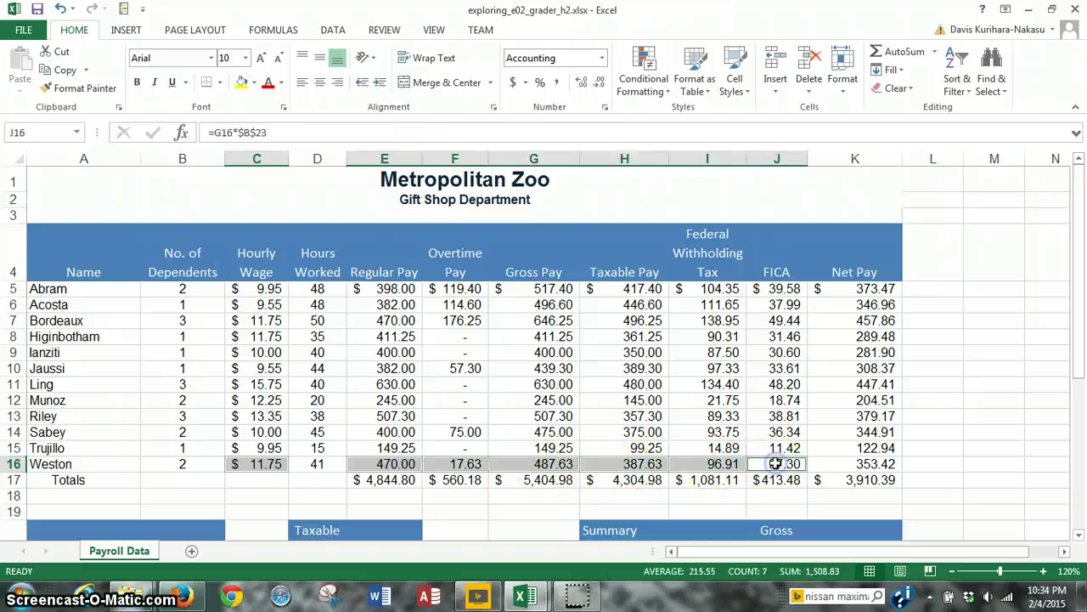
{"action": "left_click", "coordinate": [850, 464], "text": "ctrl"}
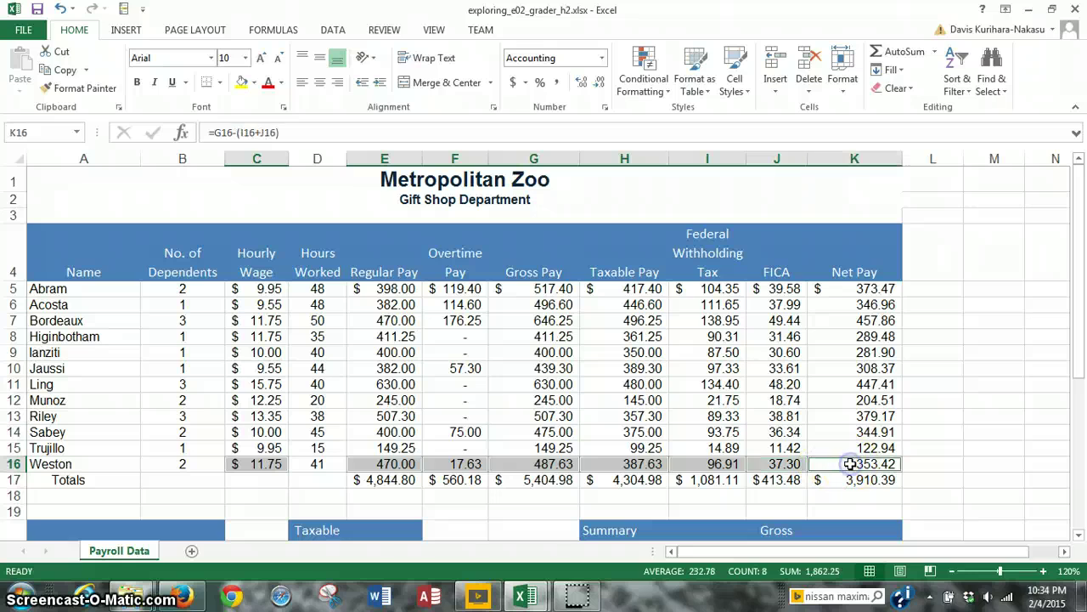
{"action": "left_click", "coordinate": [171, 84]}
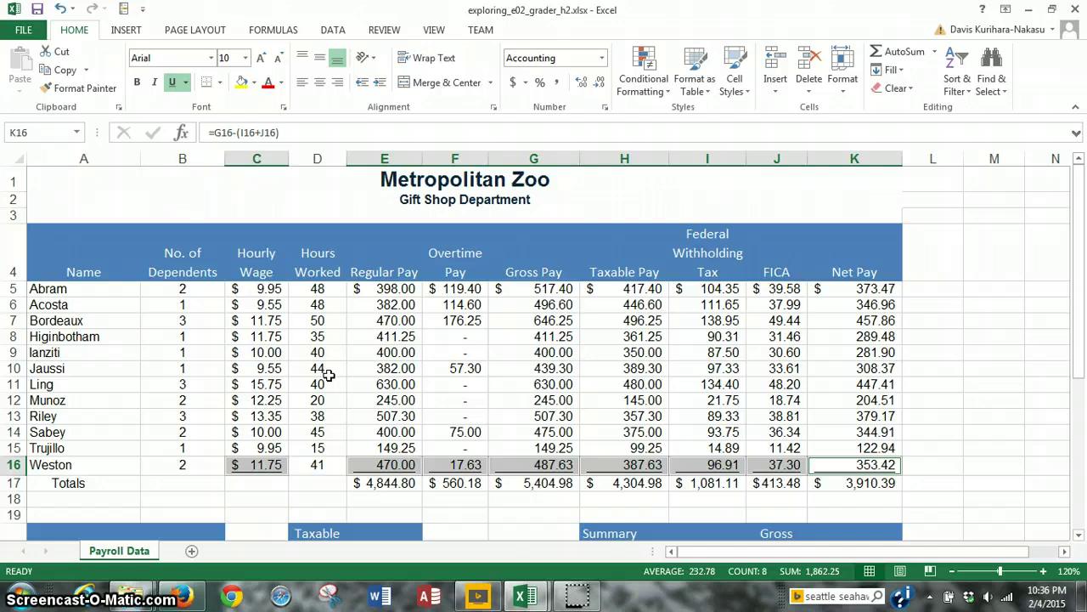
Step: Set a Double Accounting underline on totals E17:K17 through the Font dialog
{"action": "left_click", "coordinate": [377, 488]}
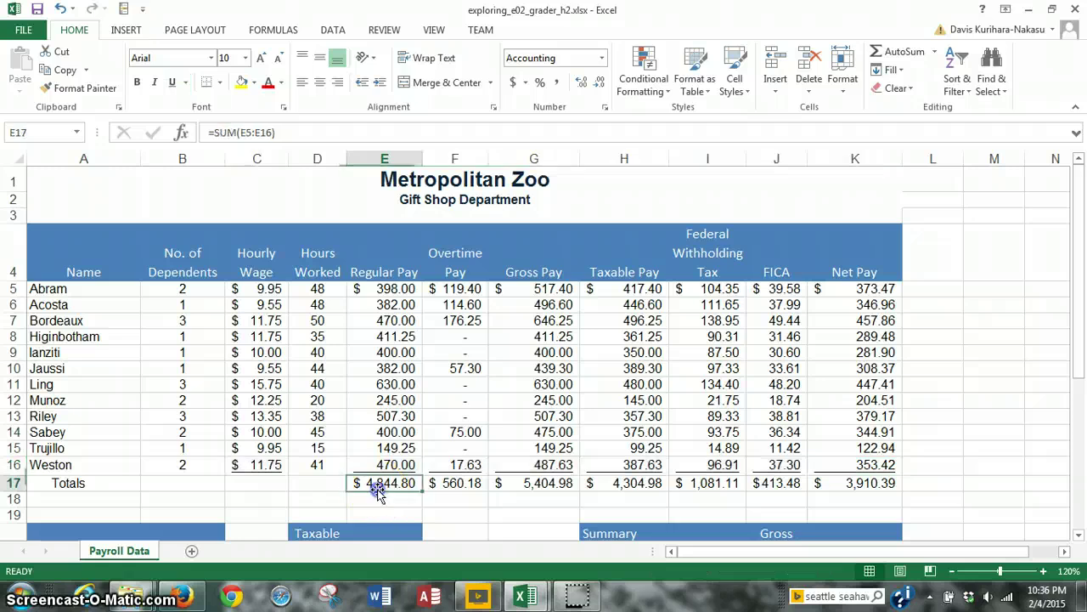
{"action": "left_click_drag", "start_coordinate": [365, 495], "coordinate": [899, 481]}
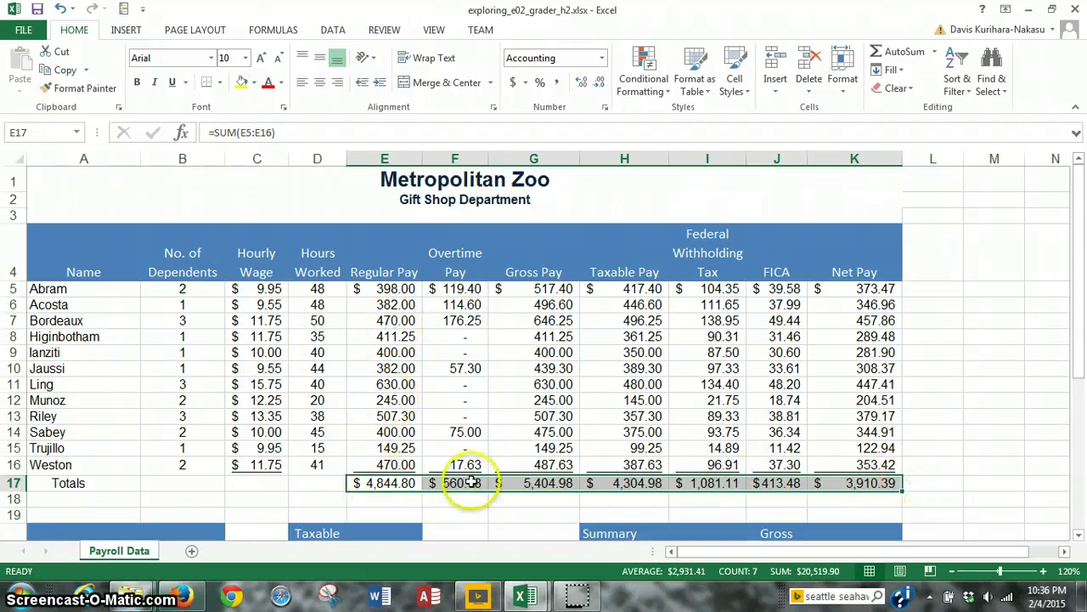
{"action": "mouse_move", "coordinate": [857, 497]}
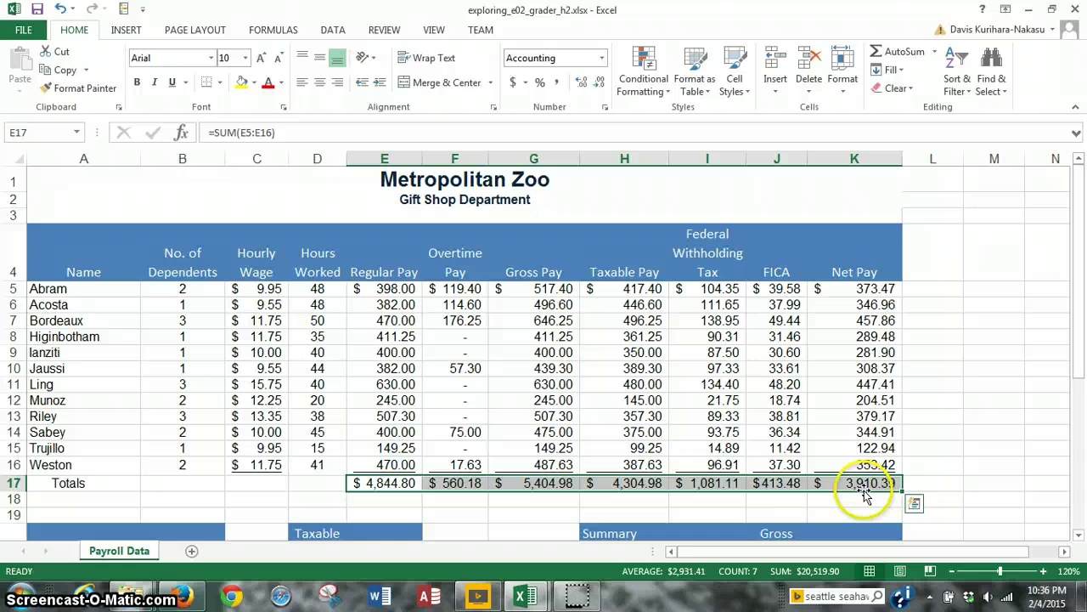
{"action": "left_click", "coordinate": [285, 112]}
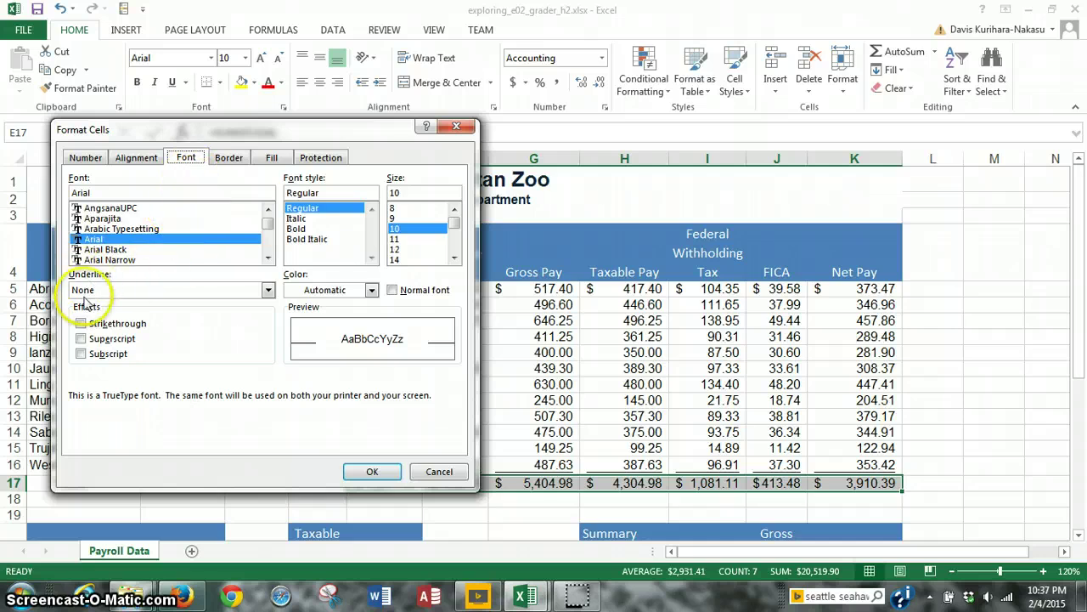
{"action": "left_click", "coordinate": [268, 290]}
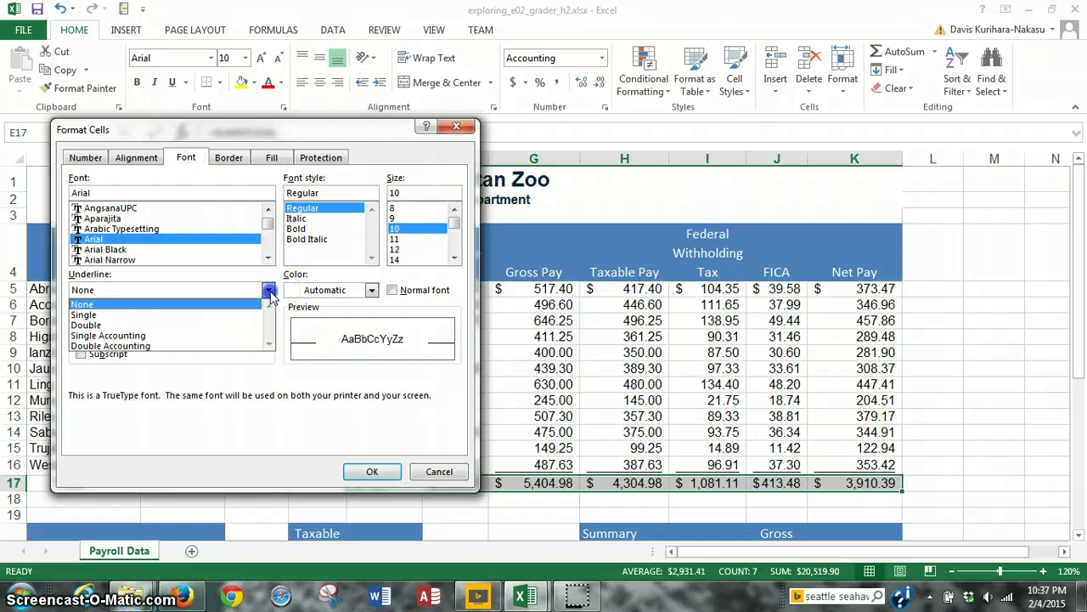
{"action": "left_click", "coordinate": [218, 348]}
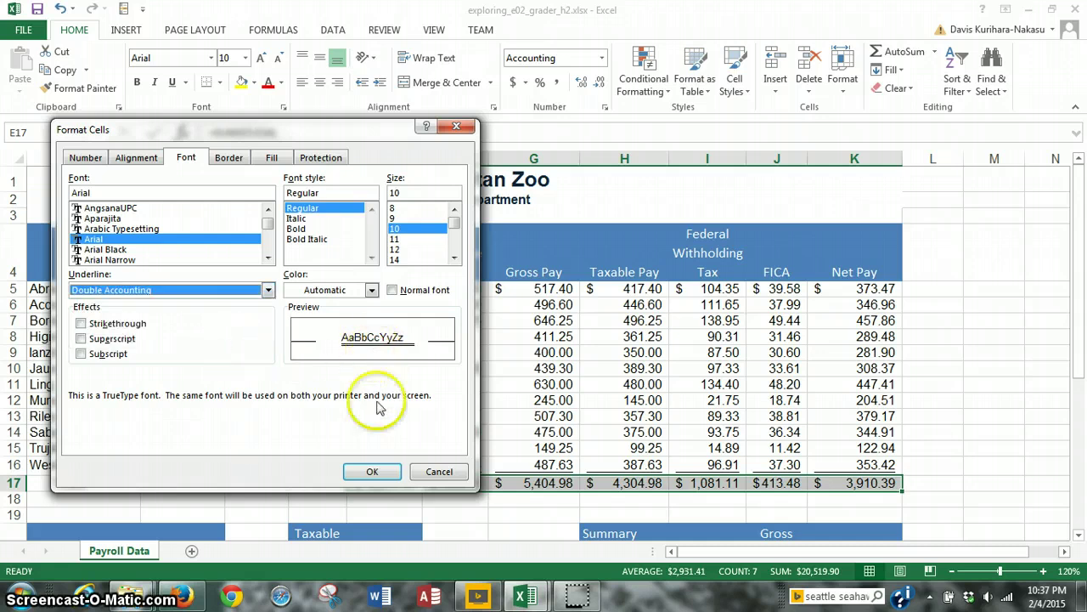
{"action": "left_click", "coordinate": [376, 471]}
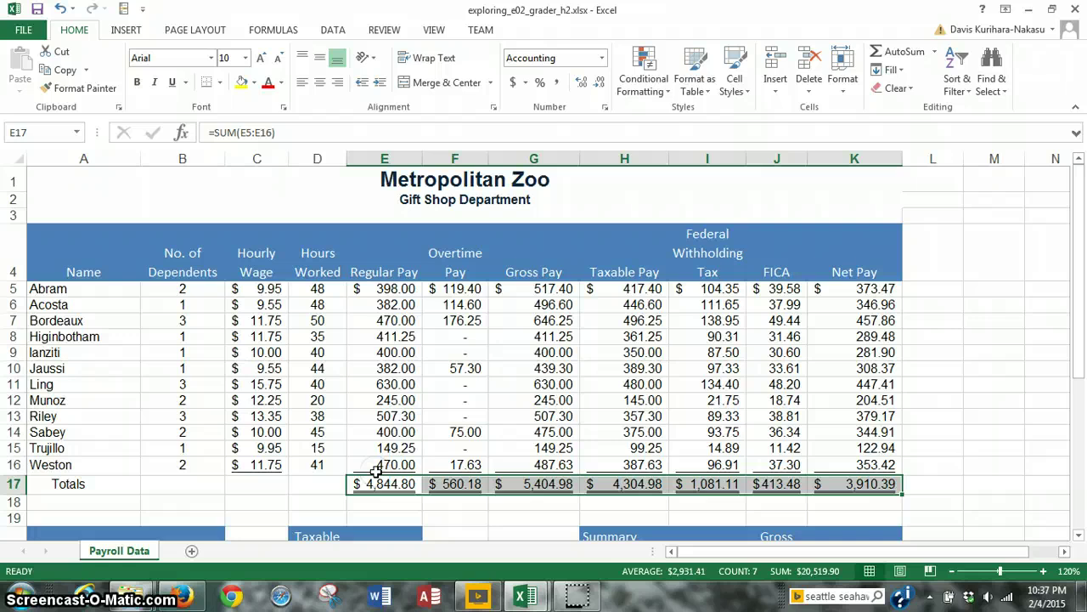
Step: Deselect the totals to check the double underline
{"action": "left_click", "coordinate": [316, 485]}
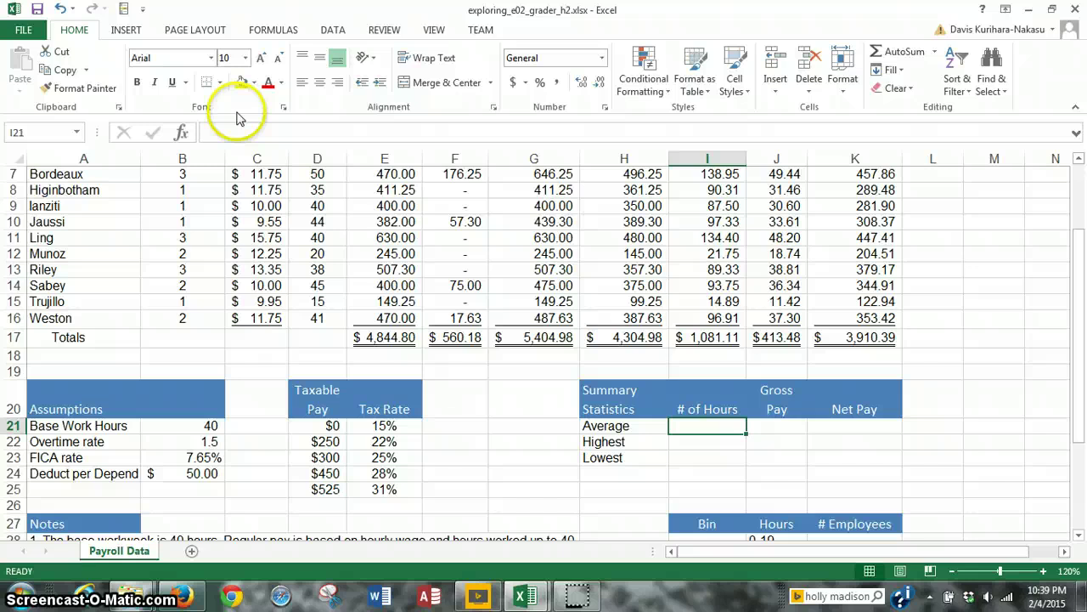
Step: Insert =AVERAGE(D5:D16) in I21, giving 38.6666667 average hours
{"action": "left_click", "coordinate": [260, 34]}
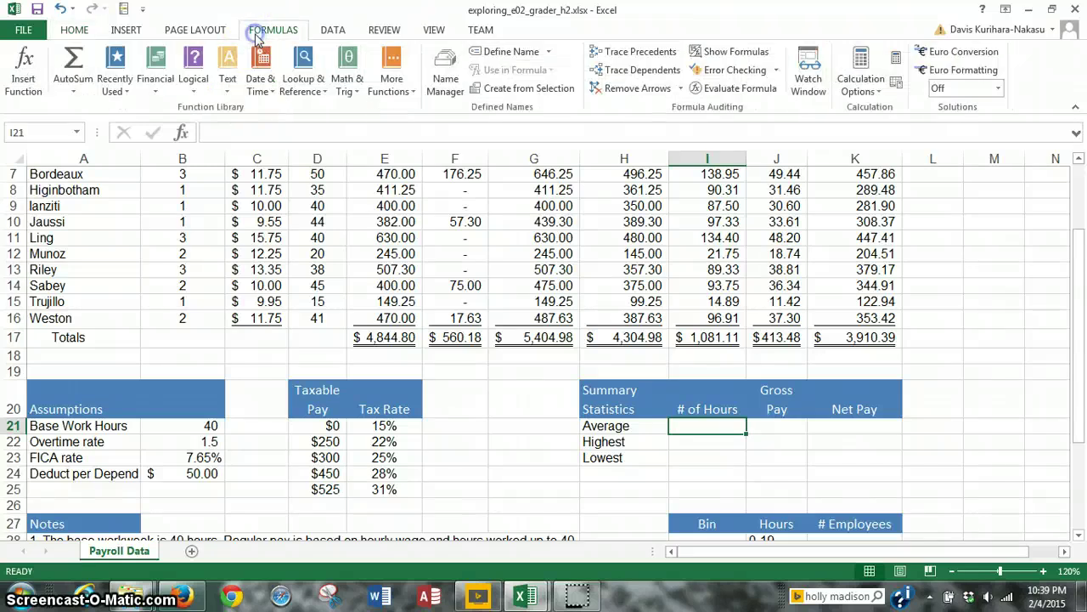
{"action": "left_click", "coordinate": [23, 61]}
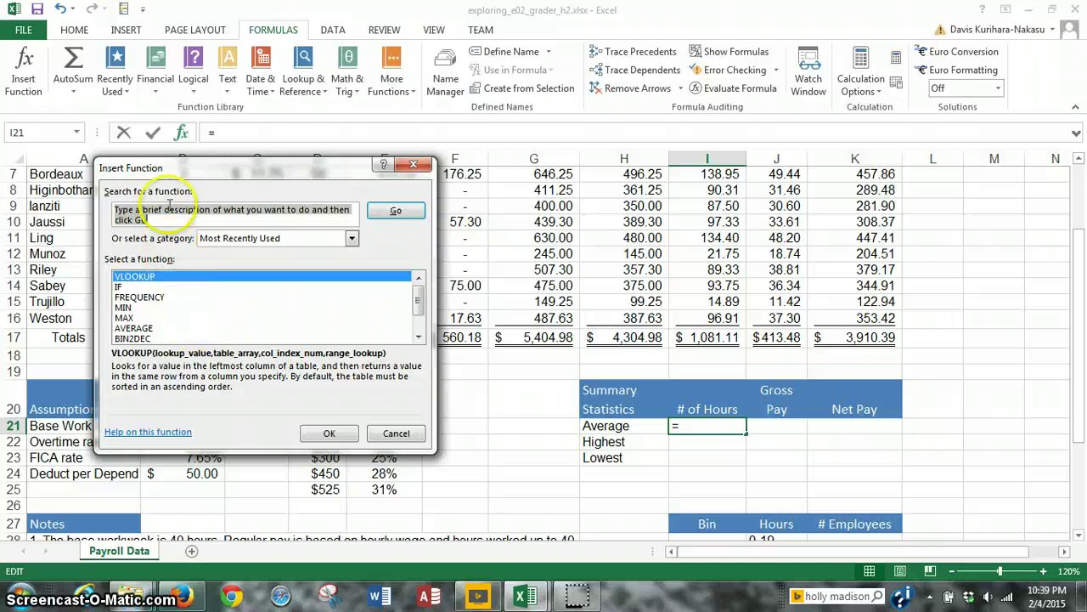
{"action": "left_click", "coordinate": [207, 328]}
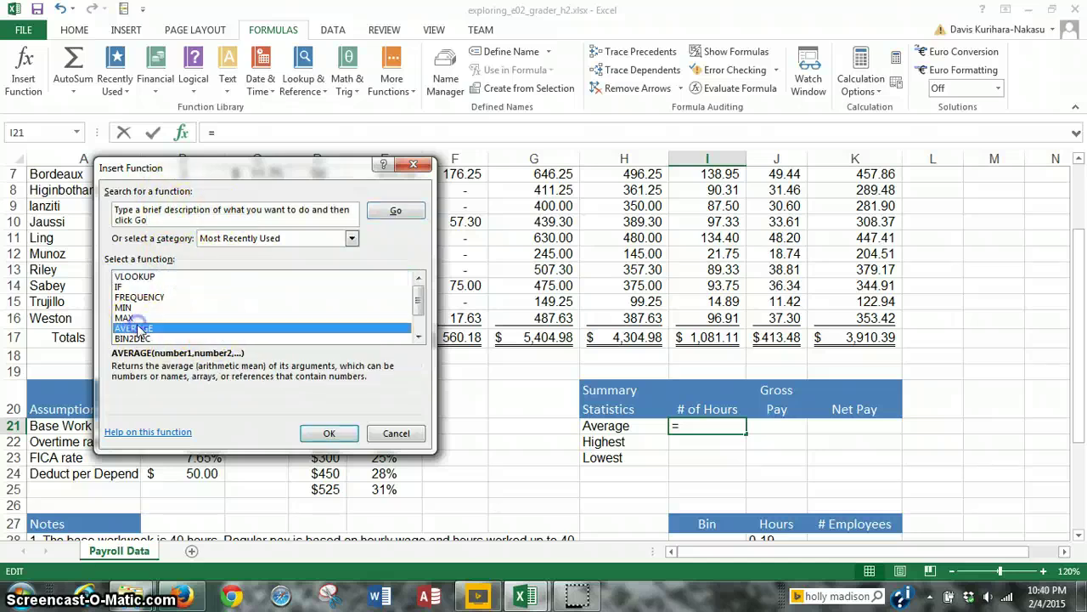
{"action": "left_click", "coordinate": [324, 433]}
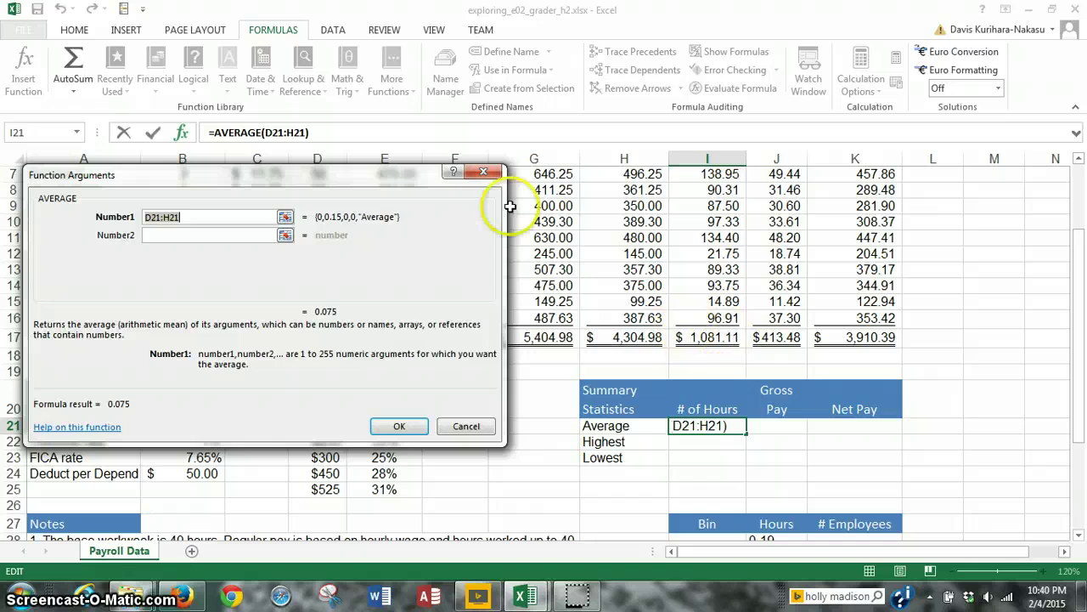
{"action": "left_click_drag", "start_coordinate": [371, 181], "coordinate": [915, 91]}
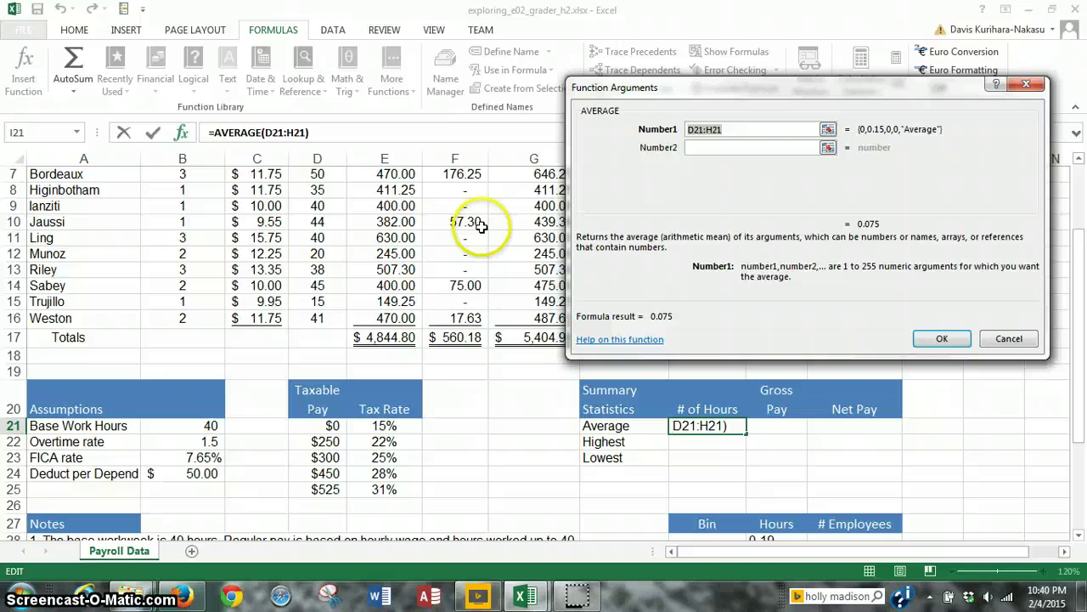
{"action": "scroll", "coordinate": [425, 242], "scroll_direction": "up", "scroll_amount": 2}
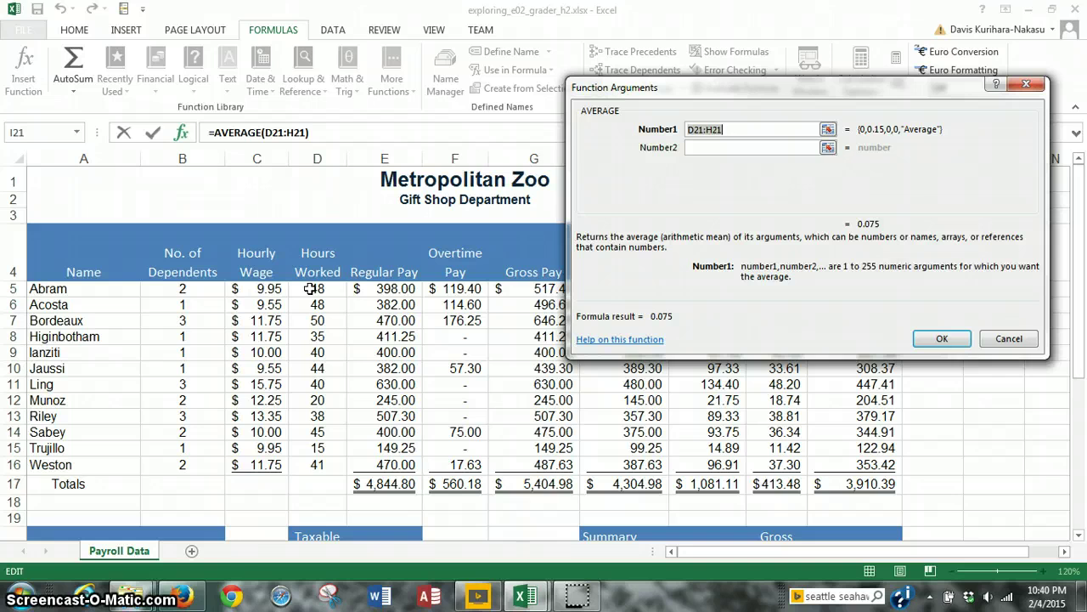
{"action": "left_click", "coordinate": [311, 289]}
{"action": "left_click_drag", "start_coordinate": [311, 289], "coordinate": [319, 463]}
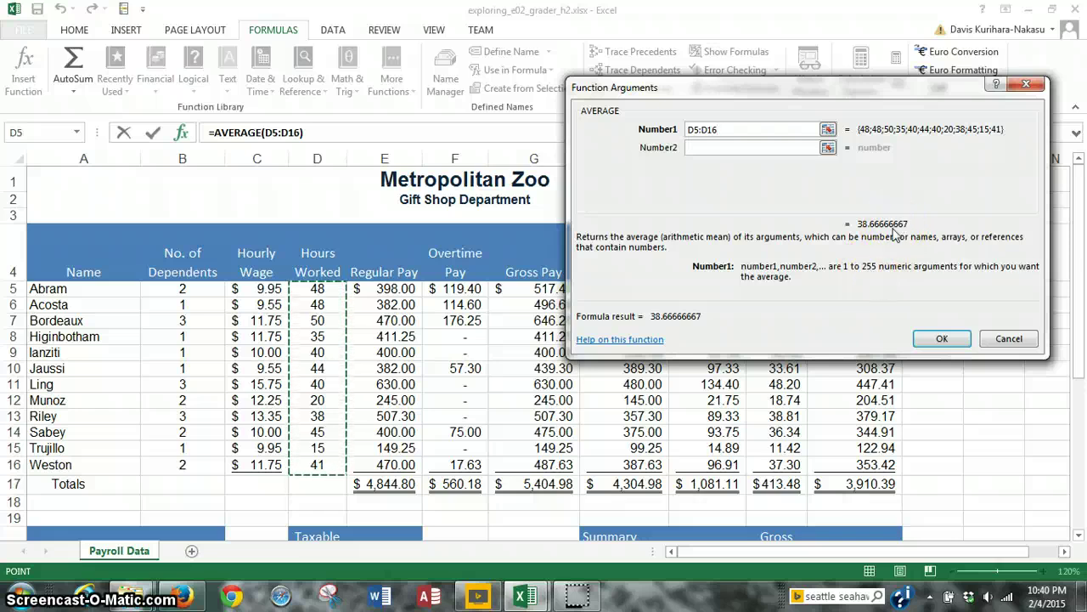
{"action": "left_click", "coordinate": [932, 339]}
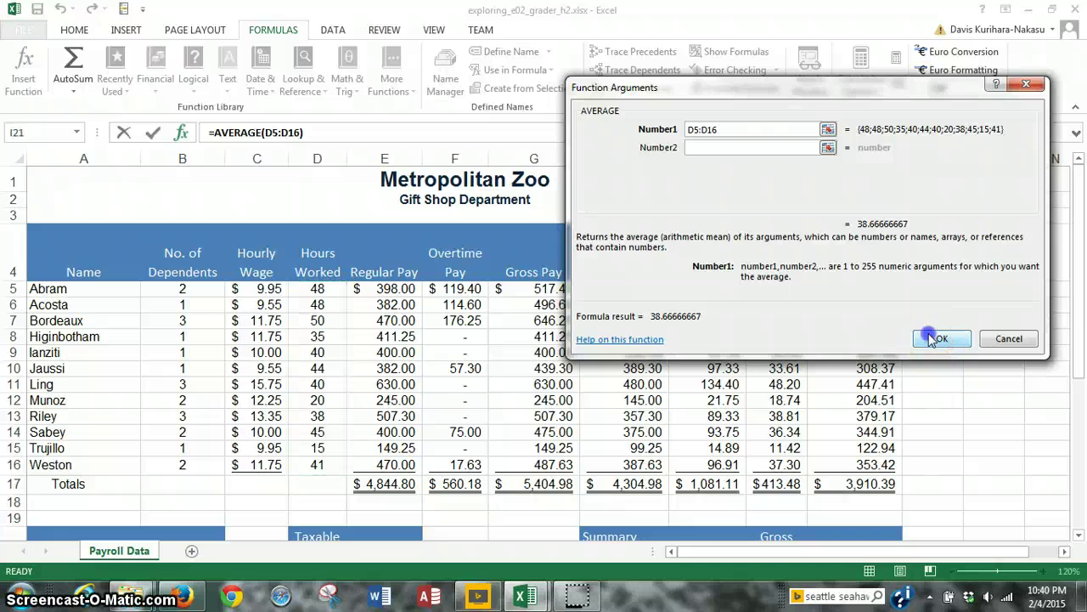
{"action": "scroll", "coordinate": [943, 357], "scroll_direction": "down", "scroll_amount": 3}
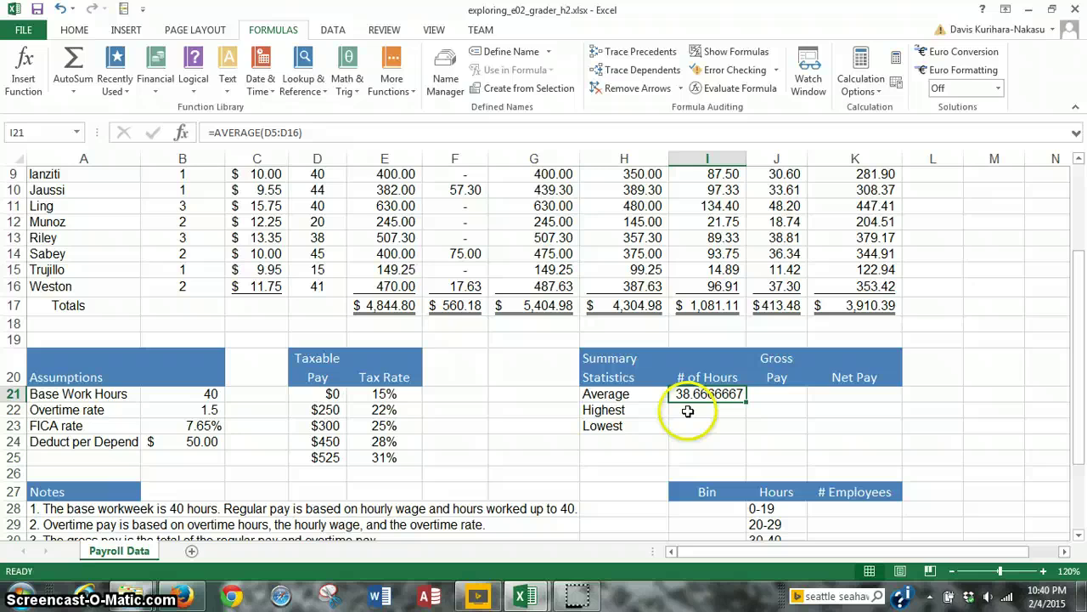
Step: Insert =MAX(D5:D16) in I22 for the highest hours, giving 50
{"action": "left_click", "coordinate": [688, 410]}
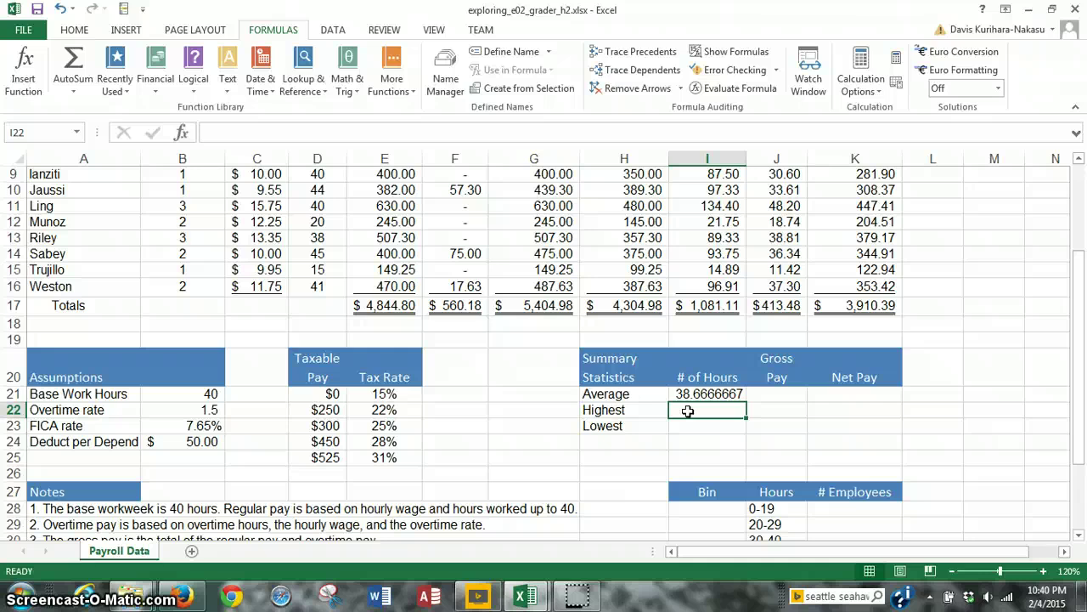
{"action": "left_click", "coordinate": [18, 73]}
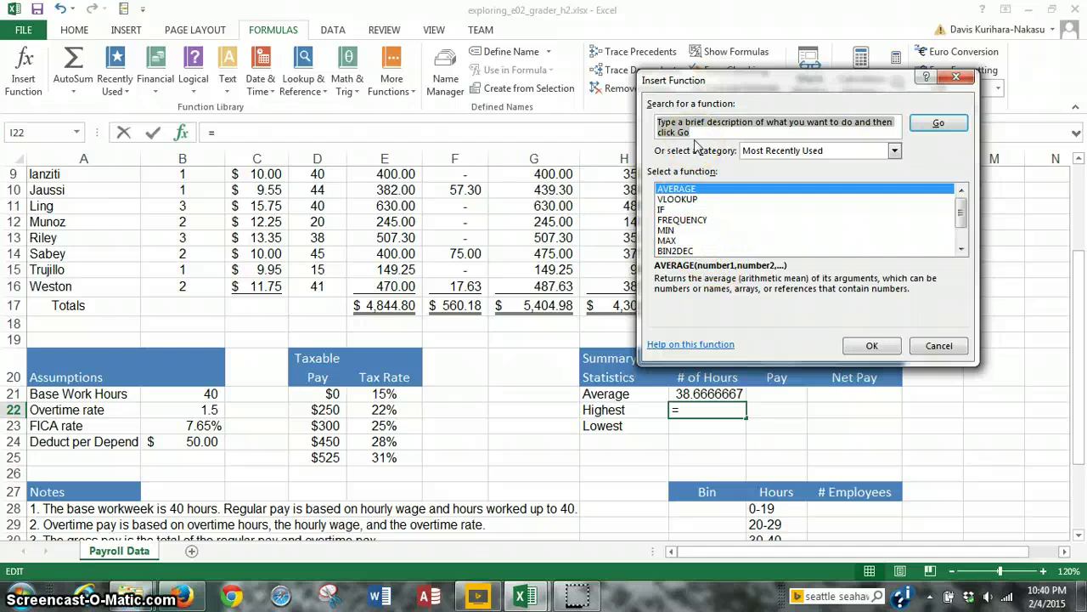
{"action": "key", "text": "Delete"}
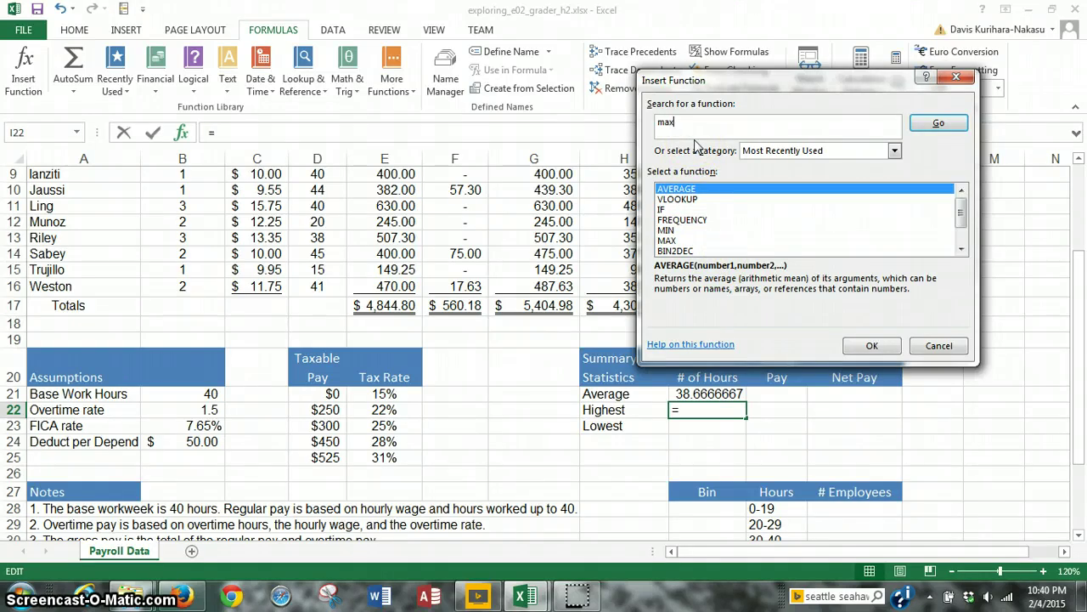
{"action": "left_click", "coordinate": [930, 123]}
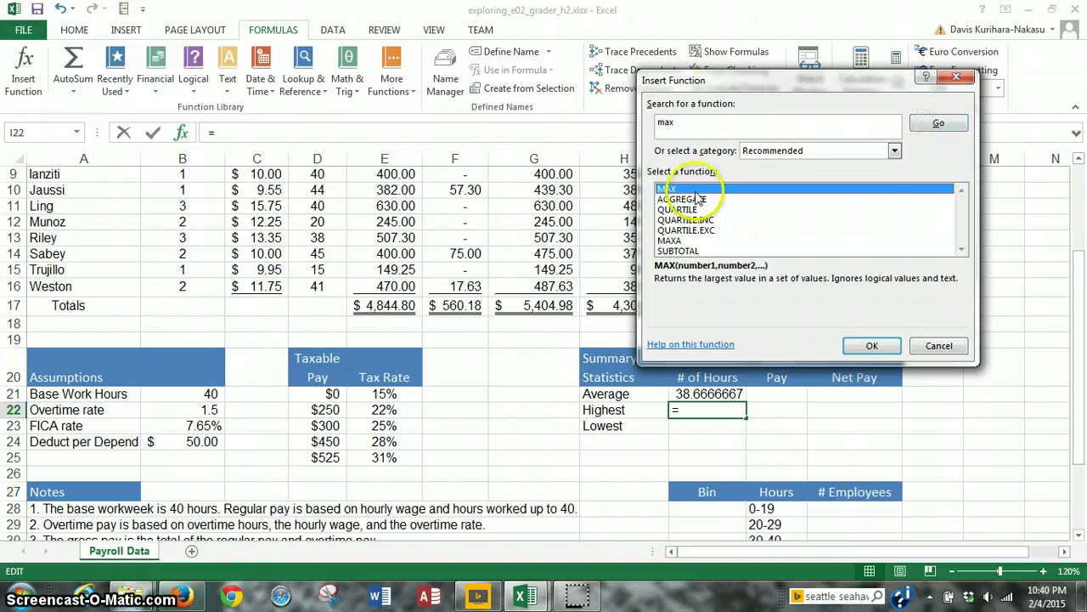
{"action": "left_click", "coordinate": [872, 345]}
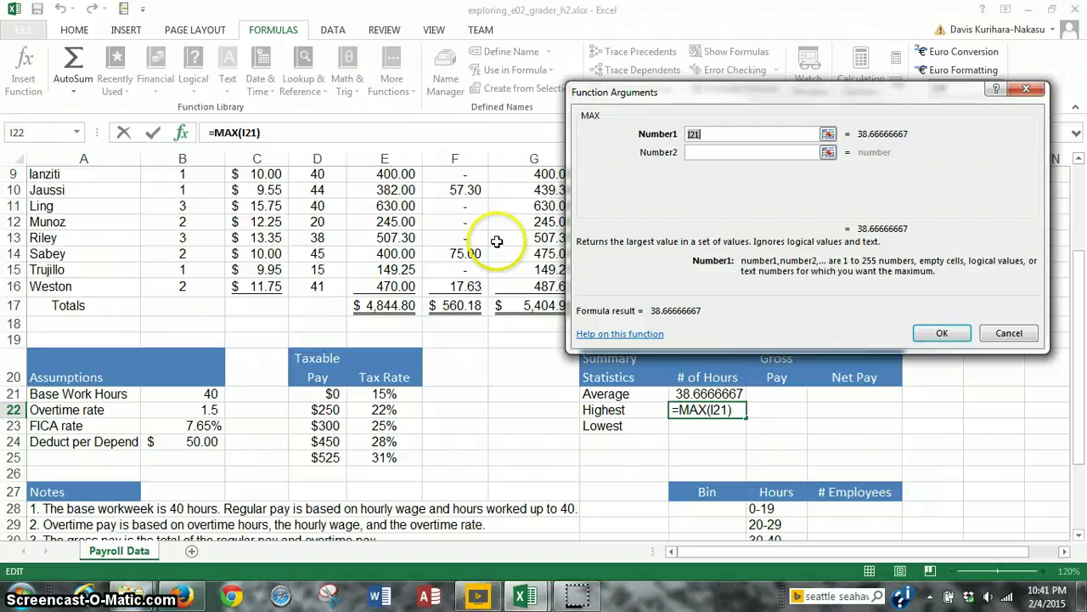
{"action": "scroll", "coordinate": [317, 253], "scroll_direction": "up", "scroll_amount": 3}
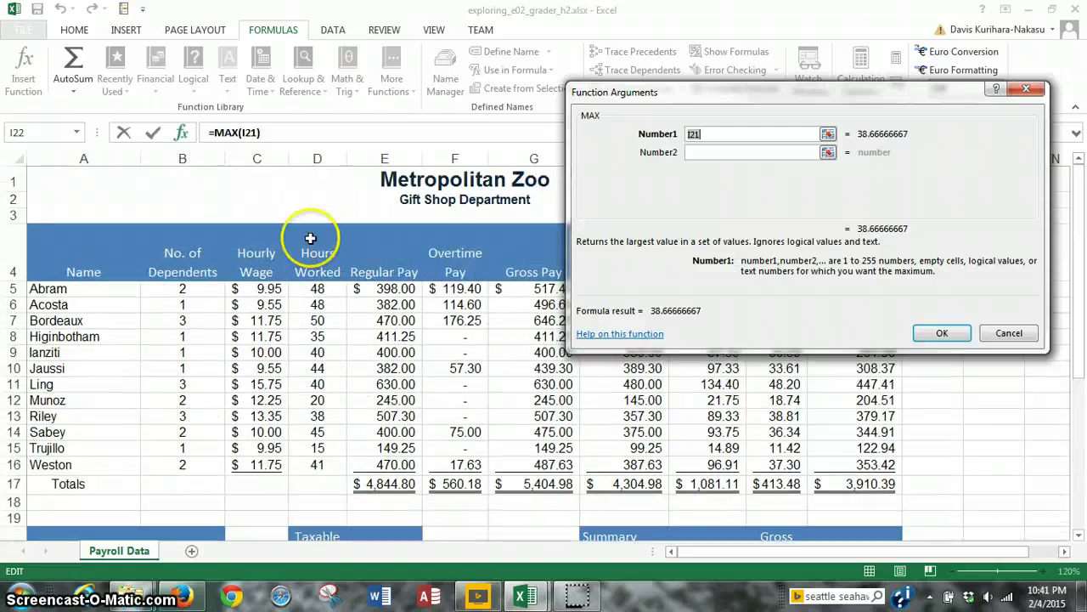
{"action": "left_click", "coordinate": [313, 288]}
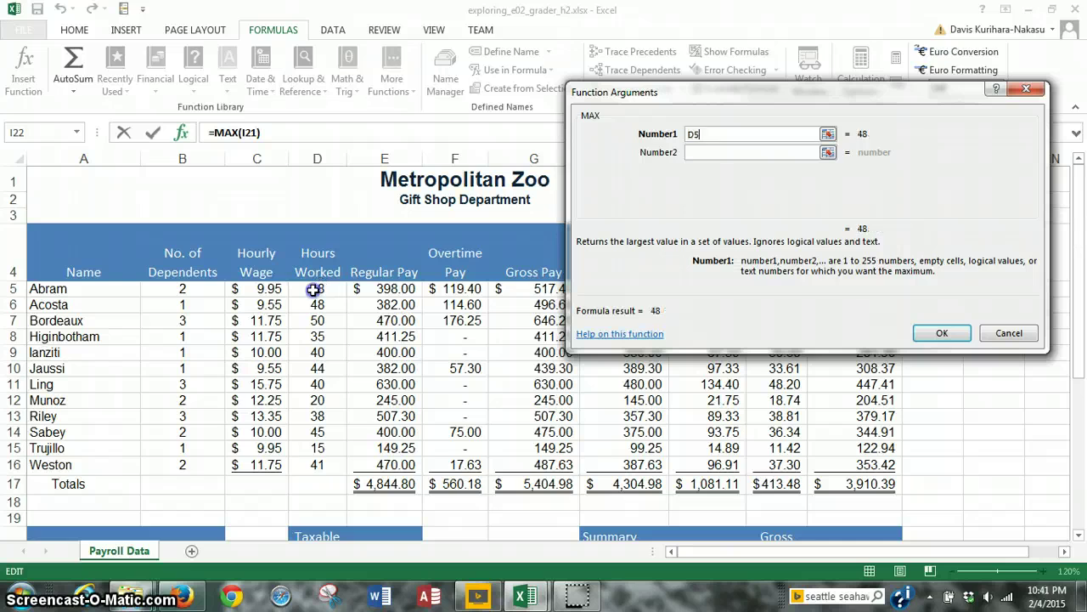
{"action": "left_click_drag", "start_coordinate": [314, 289], "coordinate": [319, 466]}
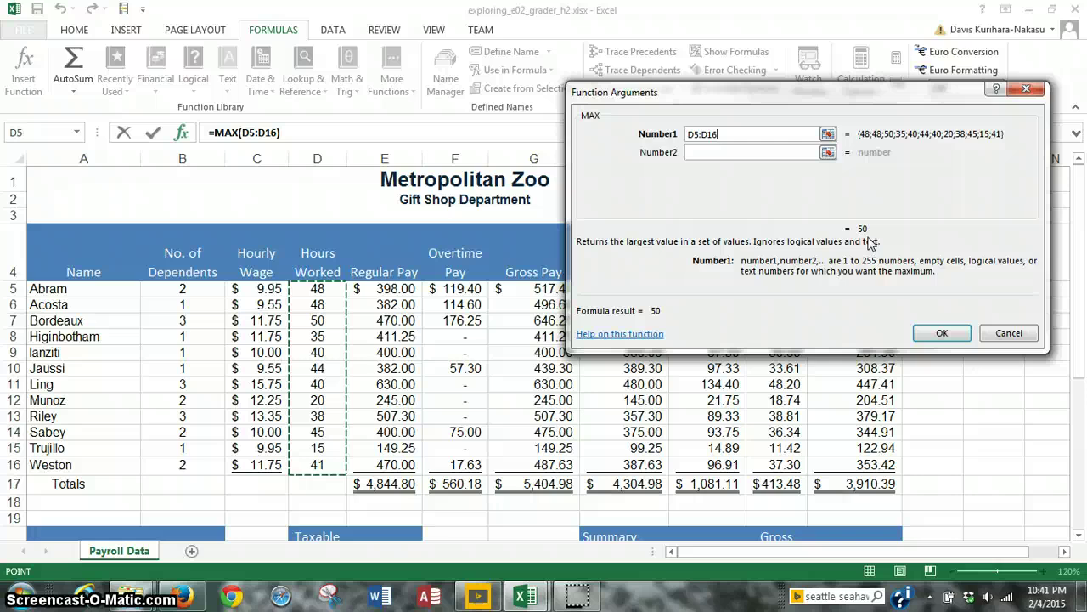
{"action": "left_click", "coordinate": [939, 345]}
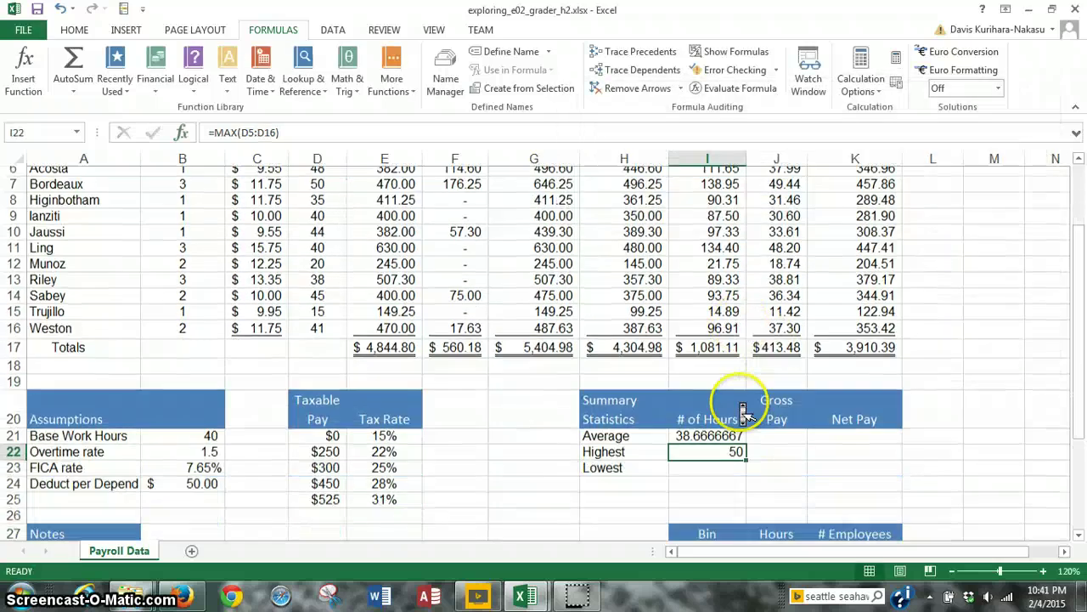
Step: Insert =MIN(D5:D16) in I23 for the lowest hours, giving 15
{"action": "left_click", "coordinate": [720, 415]}
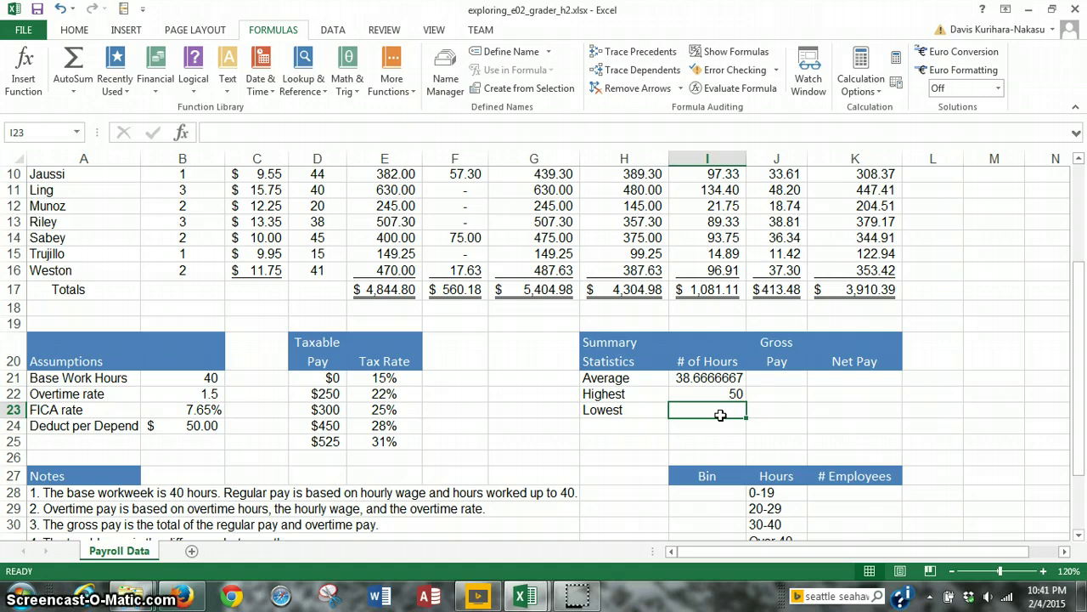
{"action": "left_click", "coordinate": [25, 76]}
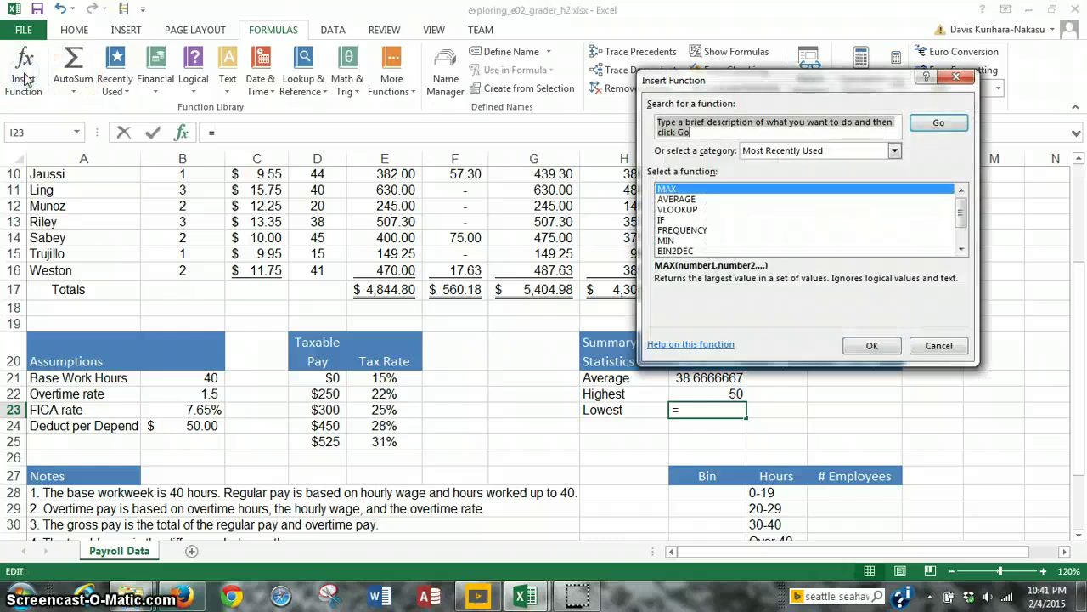
{"action": "left_click", "coordinate": [673, 241]}
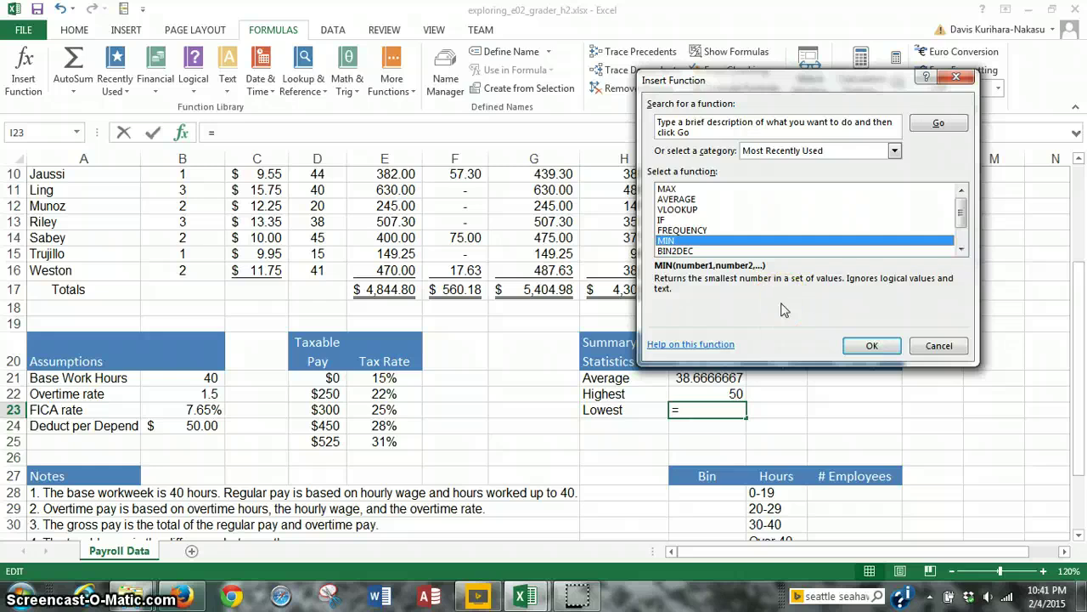
{"action": "left_click", "coordinate": [797, 324]}
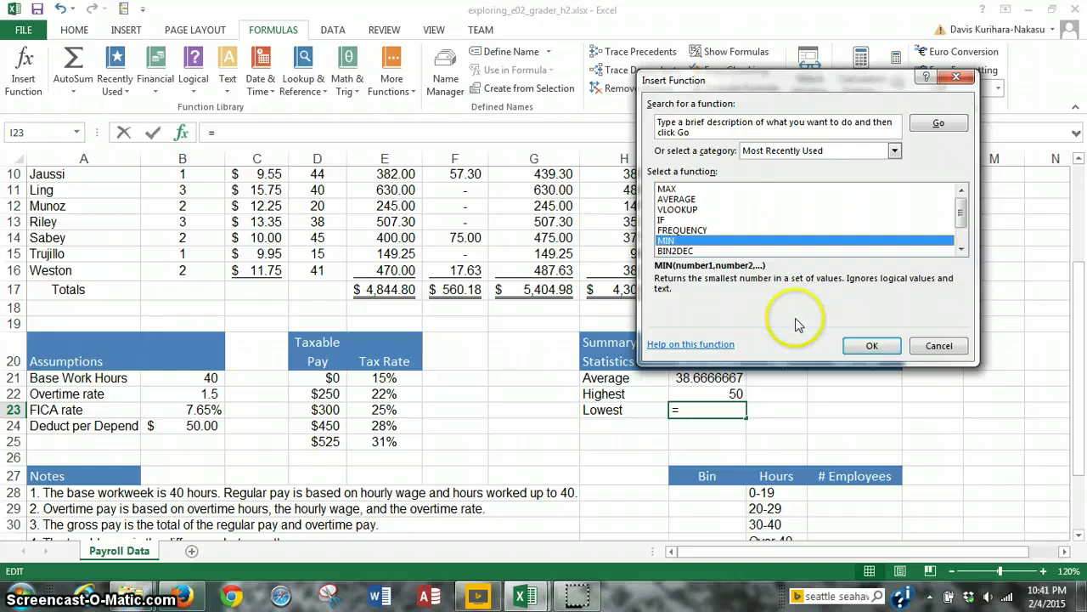
{"action": "left_click", "coordinate": [854, 350]}
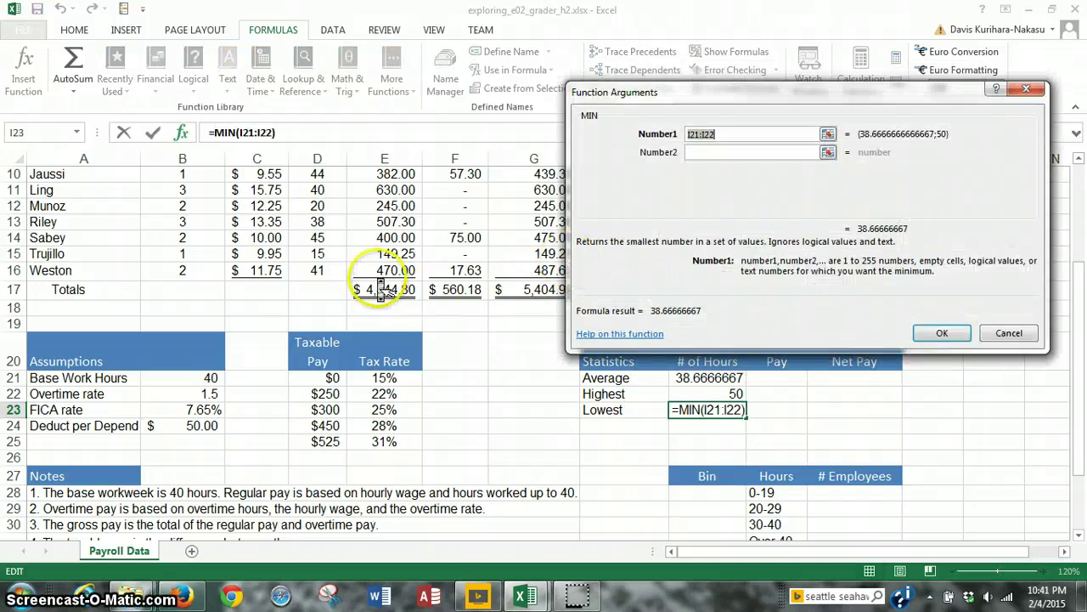
{"action": "scroll", "coordinate": [382, 289], "scroll_direction": "up", "scroll_amount": 3}
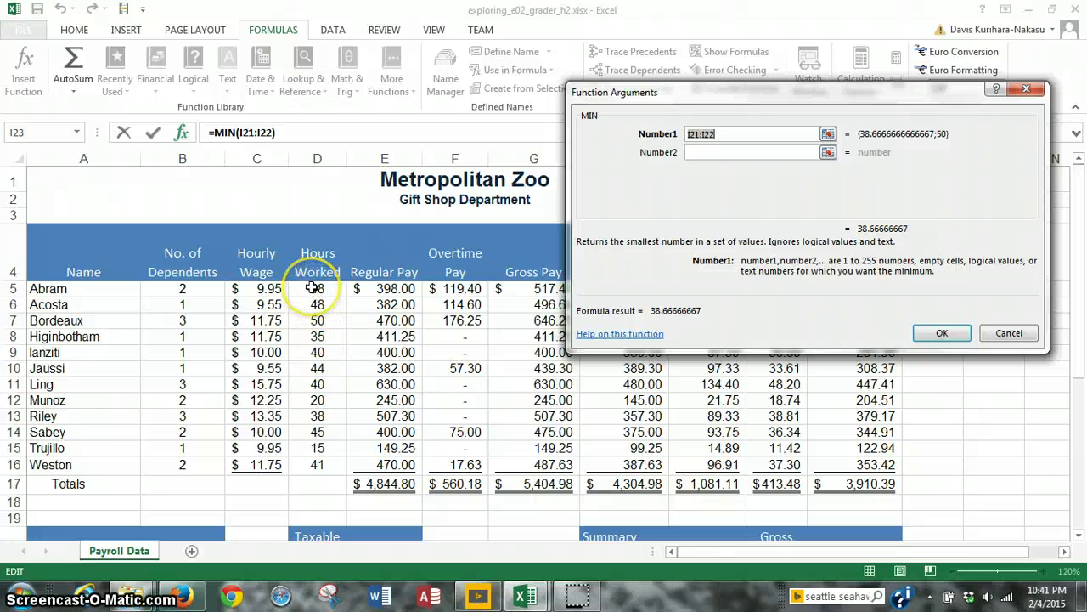
{"action": "left_click_drag", "start_coordinate": [313, 288], "coordinate": [313, 421]}
{"action": "left_click_drag", "start_coordinate": [310, 472], "coordinate": [310, 473]}
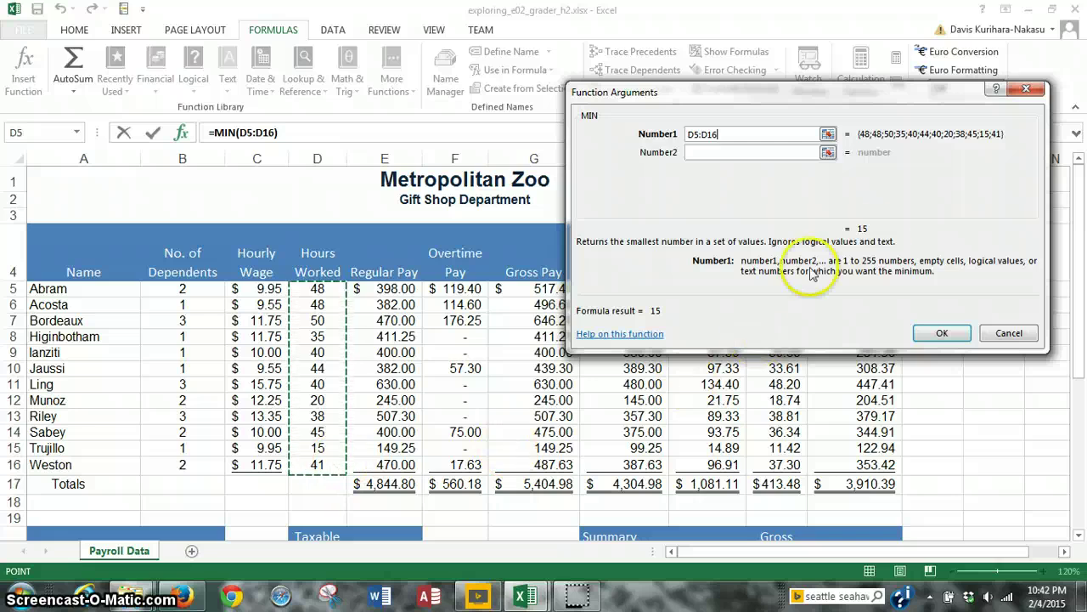
{"action": "left_click", "coordinate": [934, 332]}
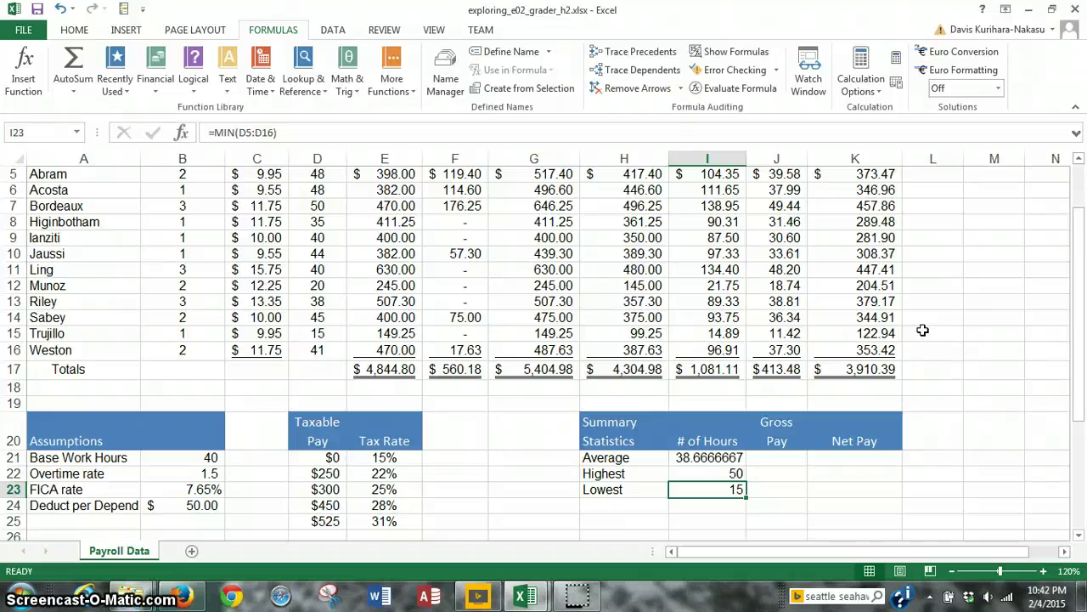
Step: Fill J21:K23 with AVERAGE, MAX and MIN of G5:G16 and K5:K16 (gross average $450.41, net average $325.87)
{"action": "left_click", "coordinate": [773, 457]}
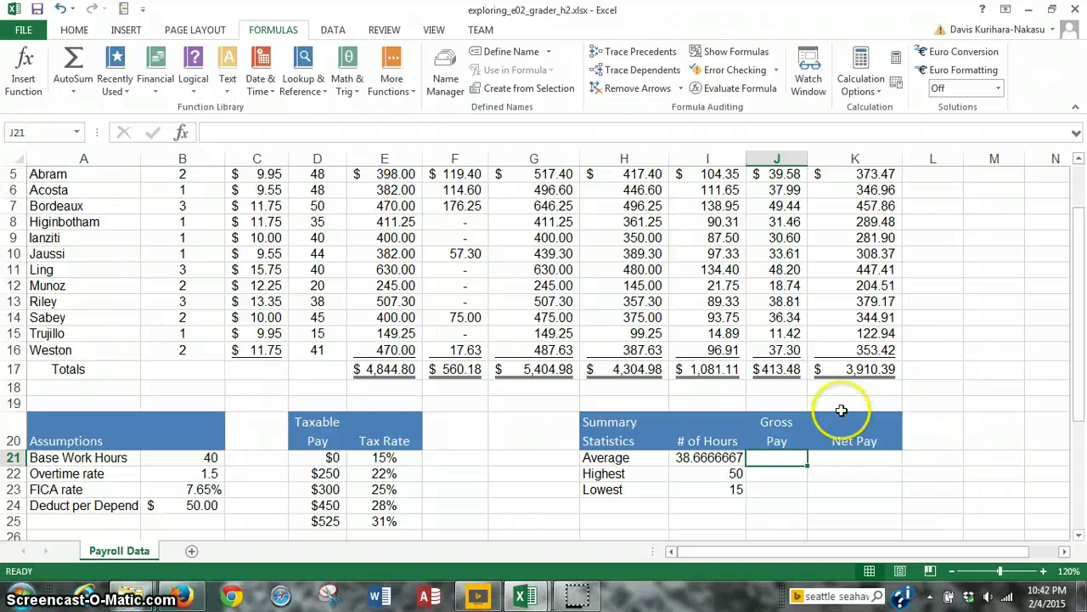
{"action": "scroll", "coordinate": [845, 422], "scroll_direction": "up", "scroll_amount": 2}
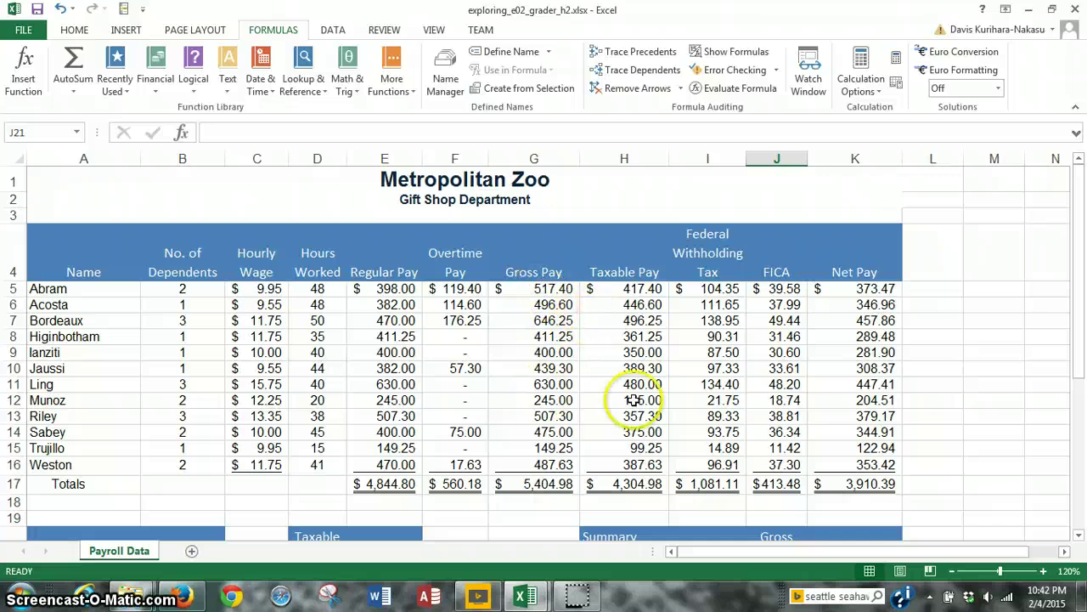
{"action": "scroll", "coordinate": [767, 420], "scroll_direction": "down", "scroll_amount": 2}
{"action": "scroll", "coordinate": [769, 429], "scroll_direction": "down", "scroll_amount": 1}
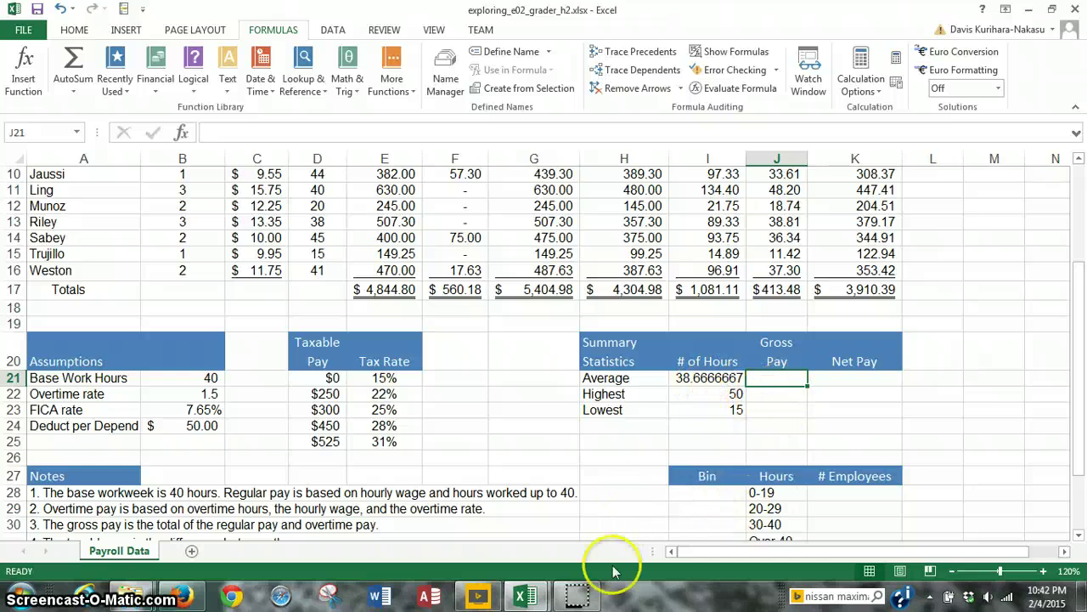
{"action": "mouse_move", "coordinate": [577, 596]}
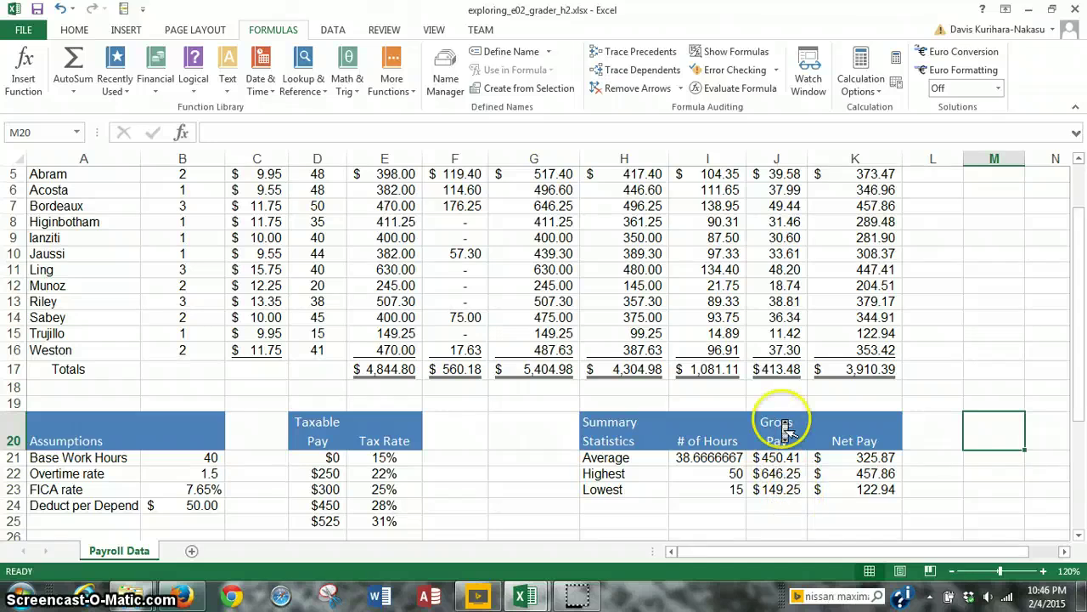
{"action": "scroll", "coordinate": [783, 429], "scroll_direction": "up", "scroll_amount": 2}
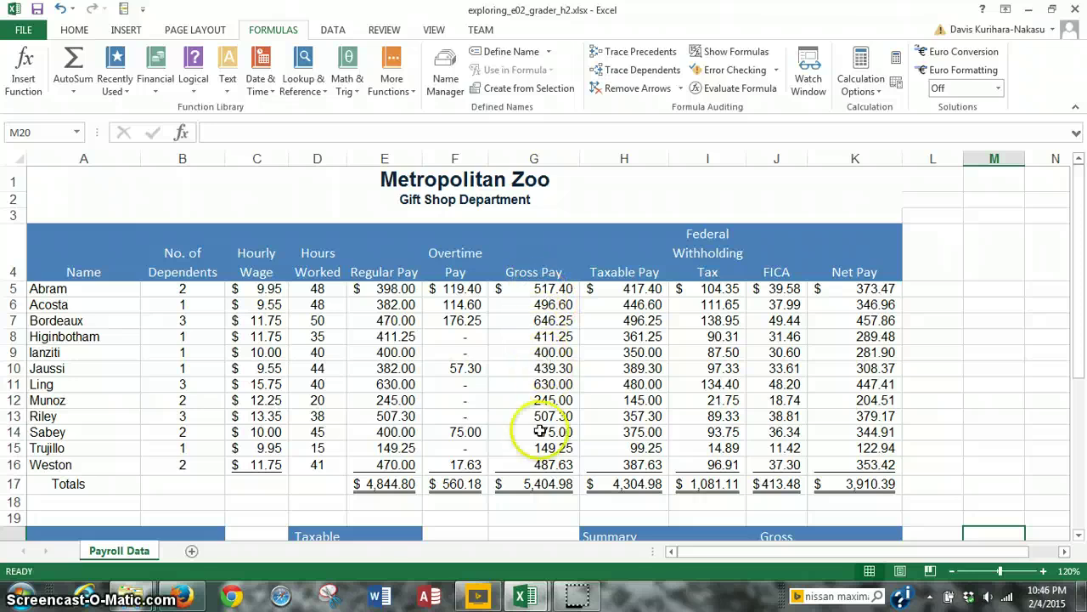
{"action": "scroll", "coordinate": [783, 424], "scroll_direction": "down", "scroll_amount": 2}
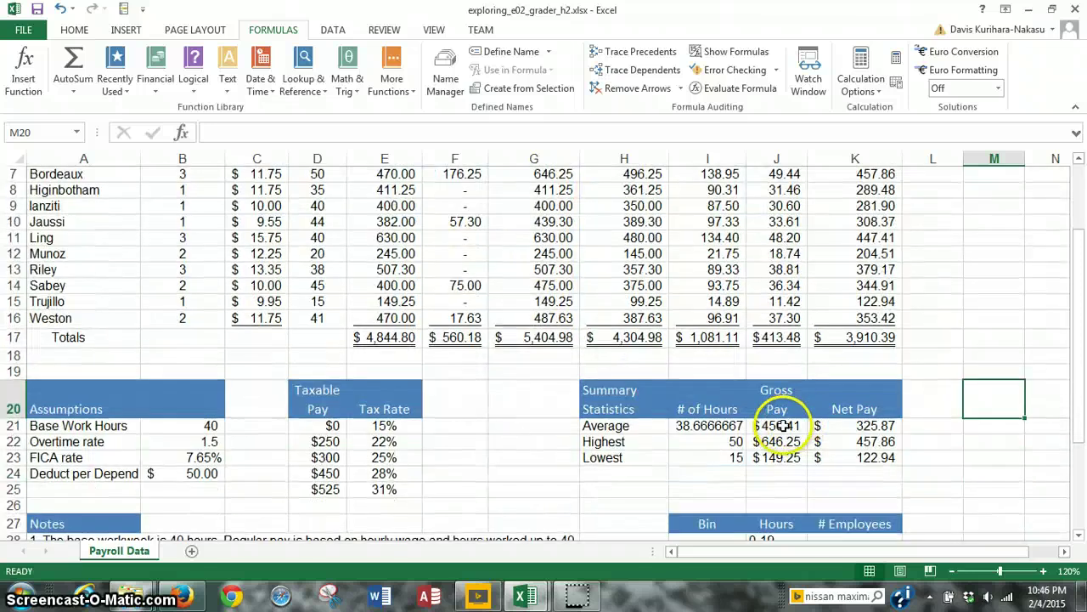
{"action": "left_click", "coordinate": [782, 428]}
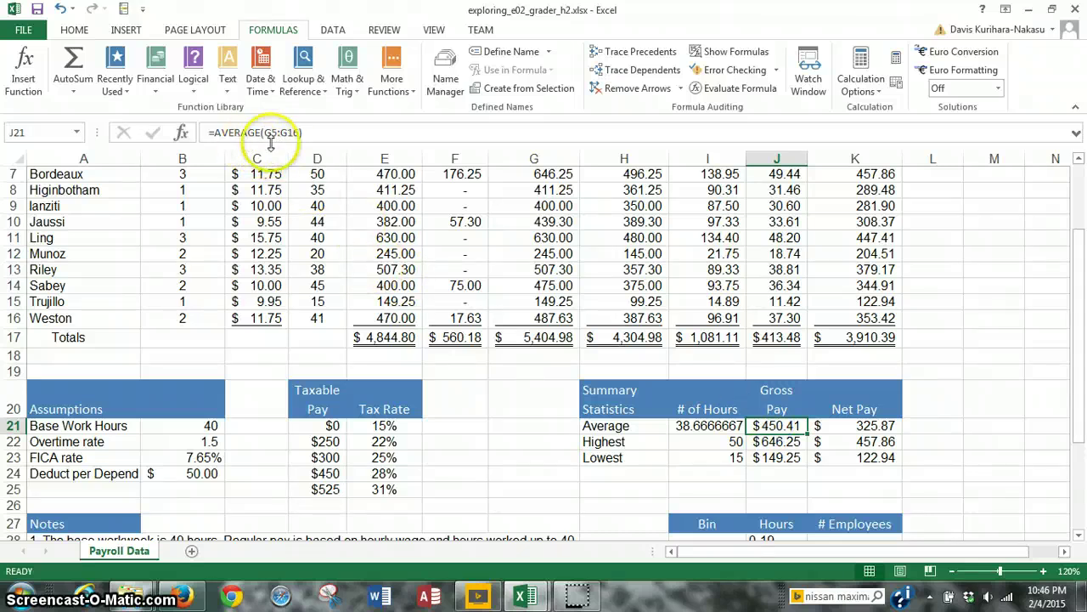
{"action": "left_click", "coordinate": [759, 444]}
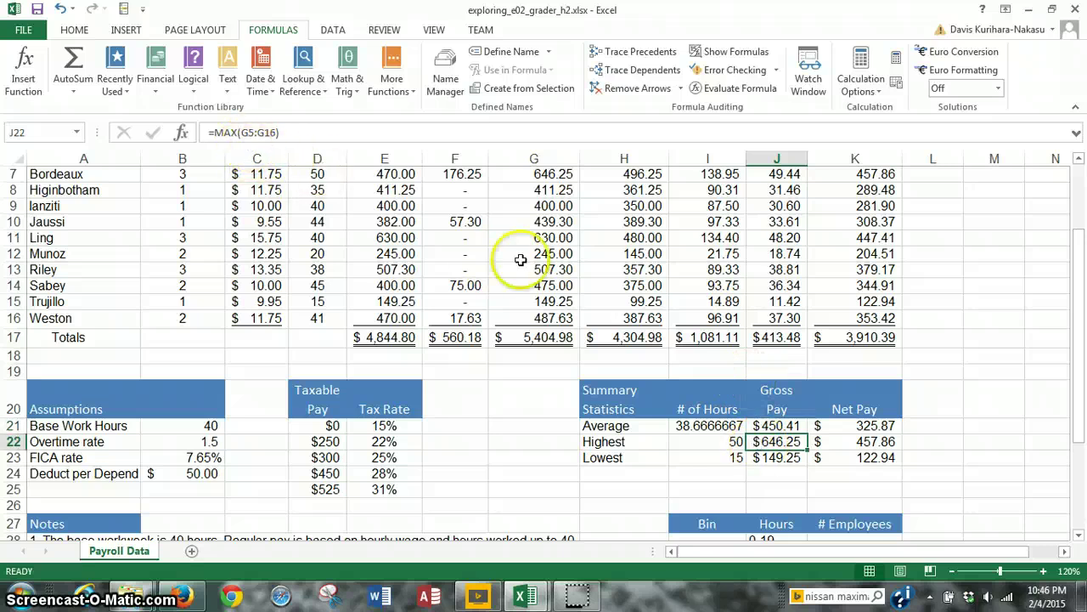
{"action": "left_click", "coordinate": [780, 459]}
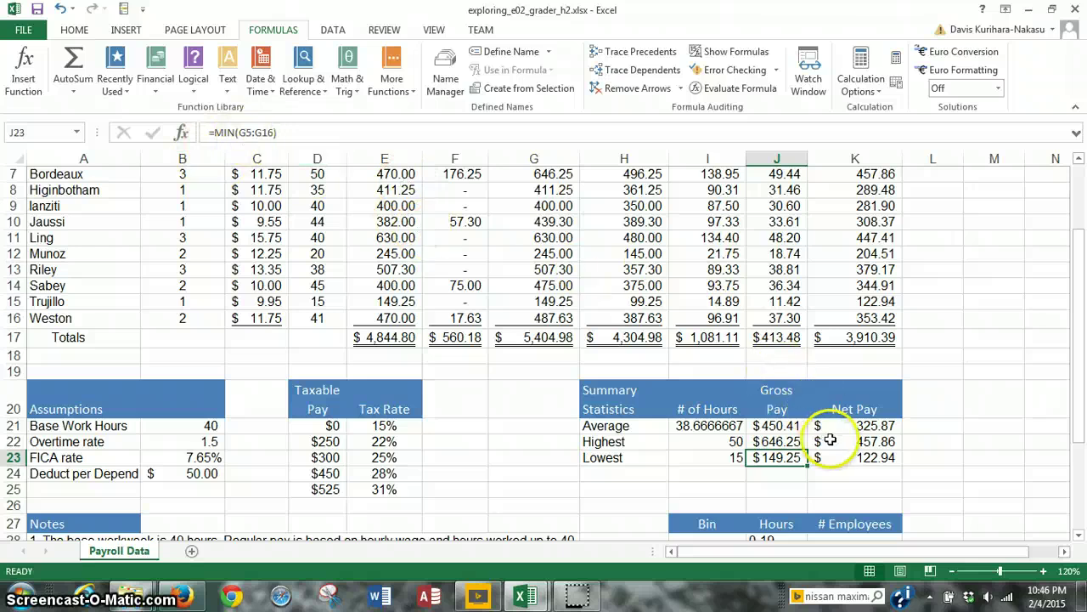
{"action": "left_click", "coordinate": [849, 425]}
{"action": "scroll", "coordinate": [969, 406], "scroll_direction": "up", "scroll_amount": 2}
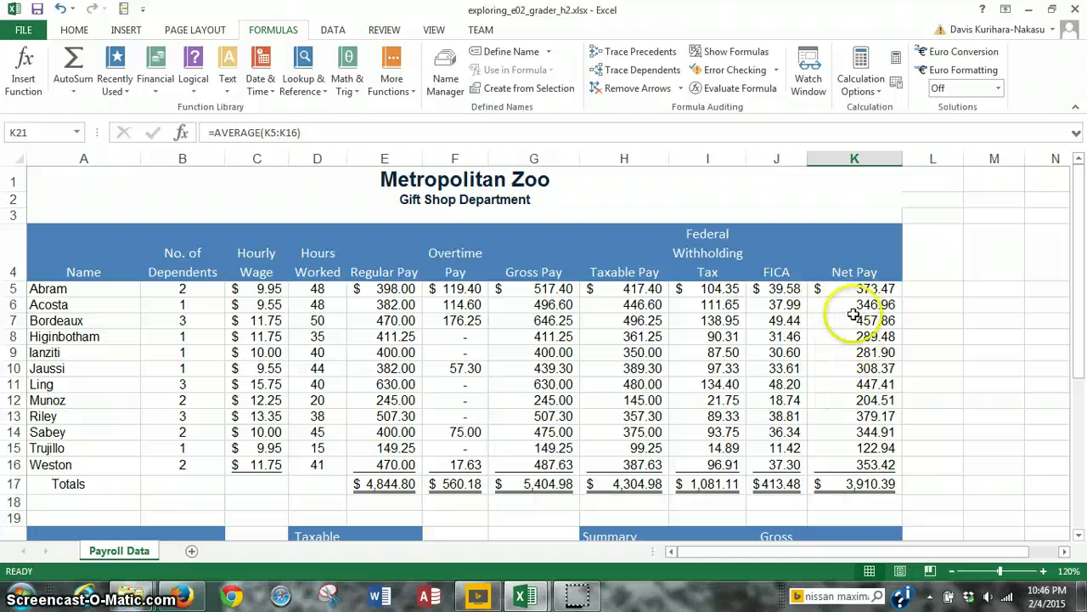
{"action": "scroll", "coordinate": [919, 407], "scroll_direction": "down", "scroll_amount": 2}
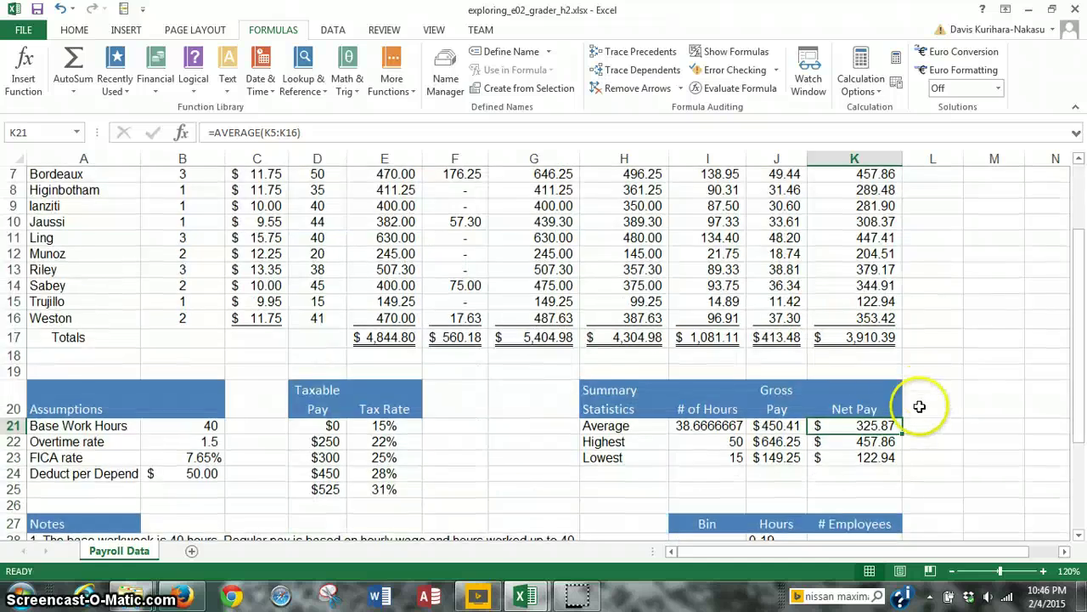
{"action": "left_click", "coordinate": [852, 443]}
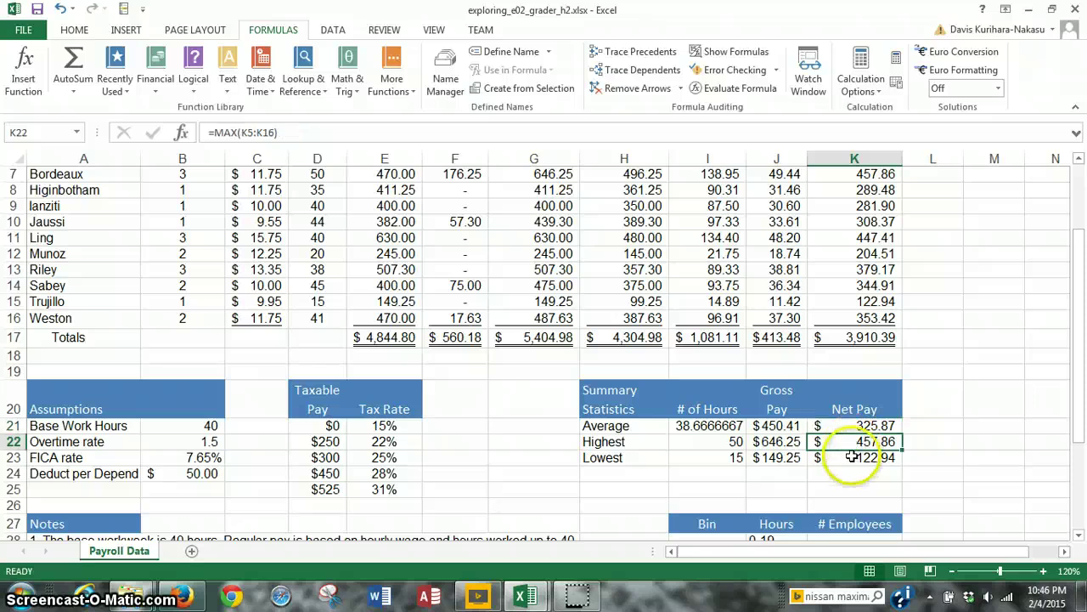
{"action": "left_click", "coordinate": [851, 459]}
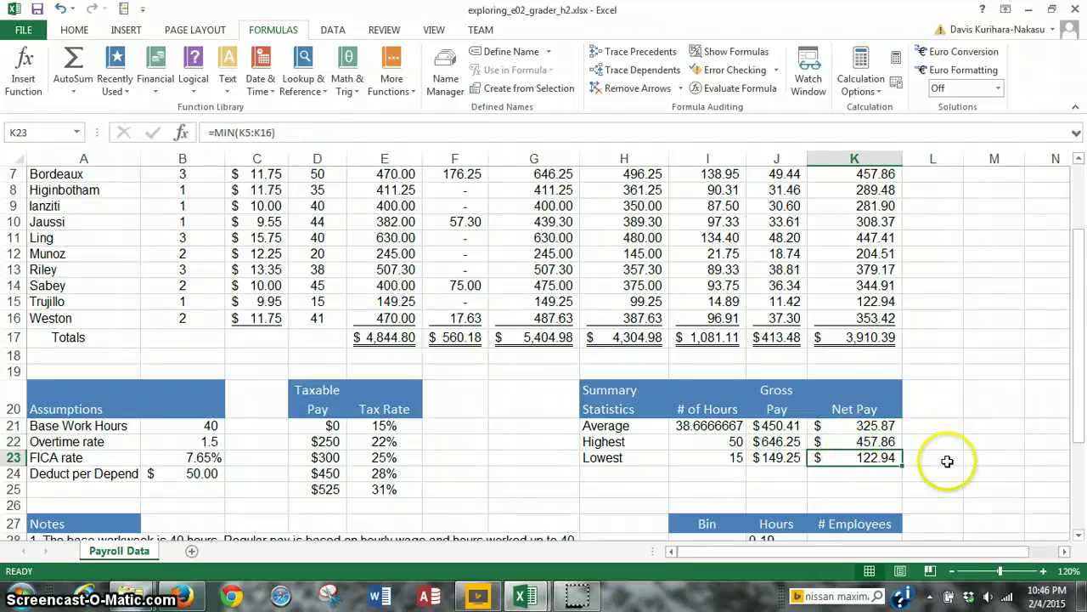